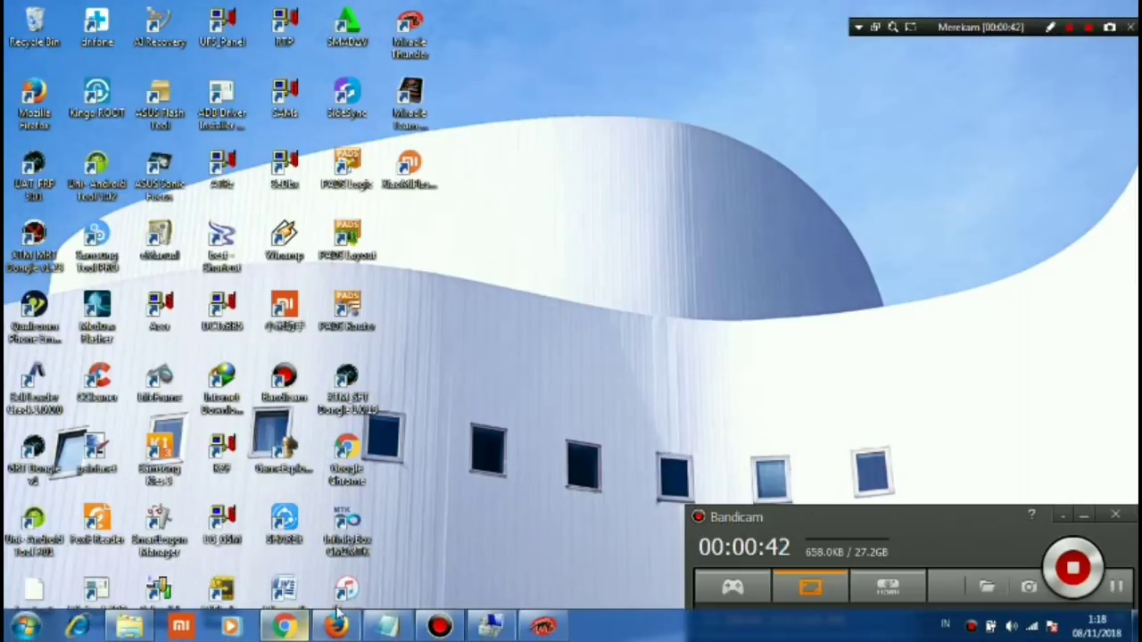
- Open the qualcomm boots folder inside Prog EMMC Firehouse Collection byTEKSO, under FILE FIREHOUSE EMMC PROGAM on drive E
click(130, 626)
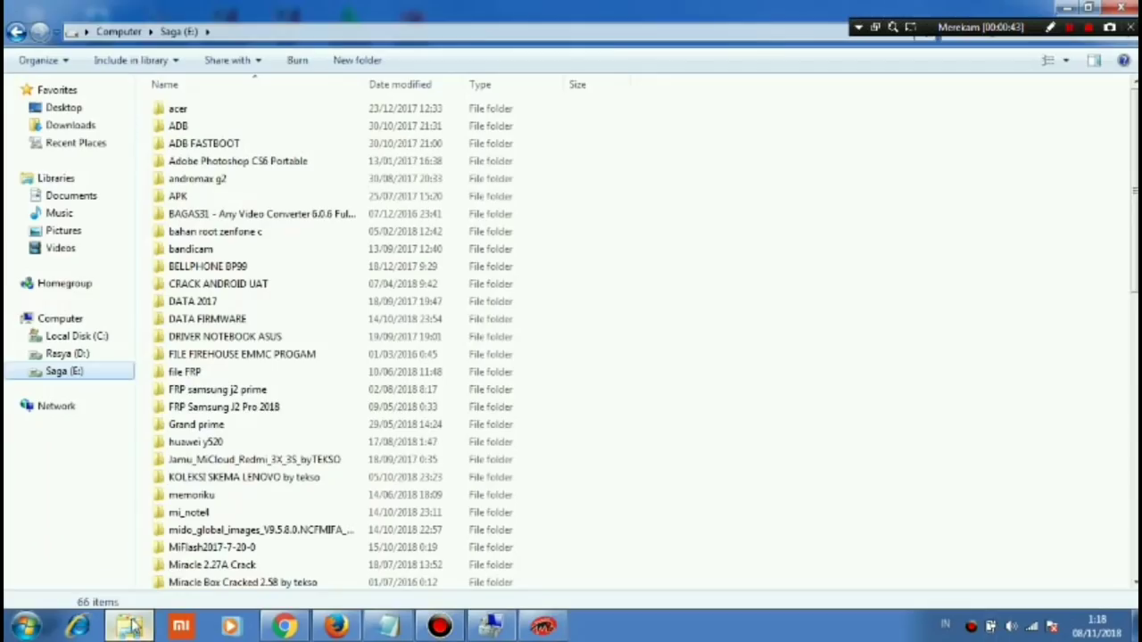
double_click(277, 357)
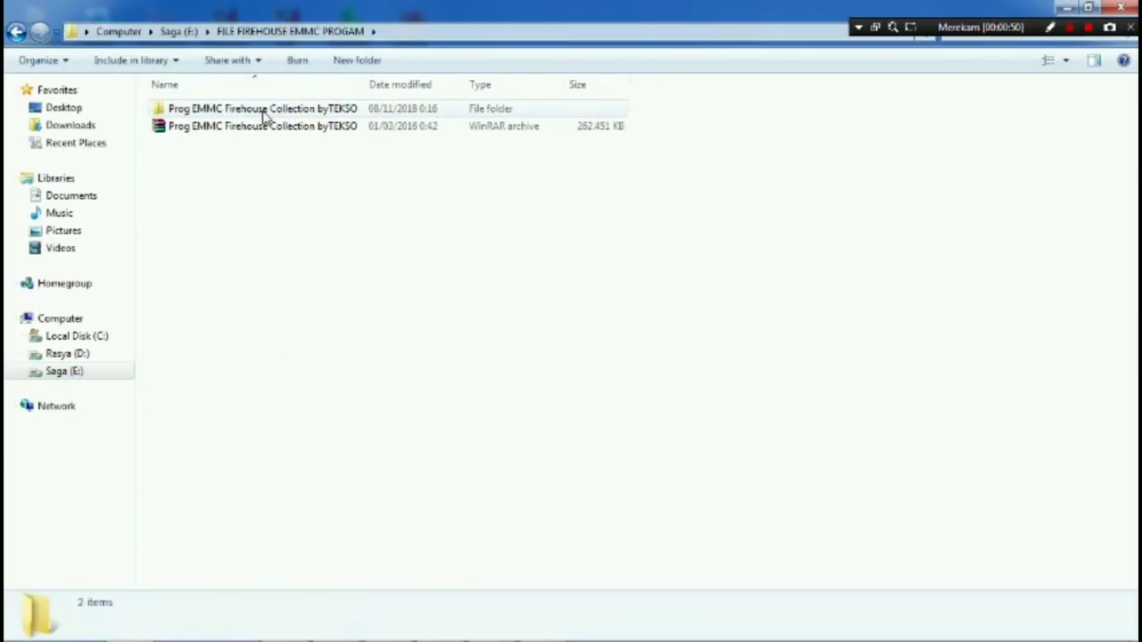
double_click(264, 108)
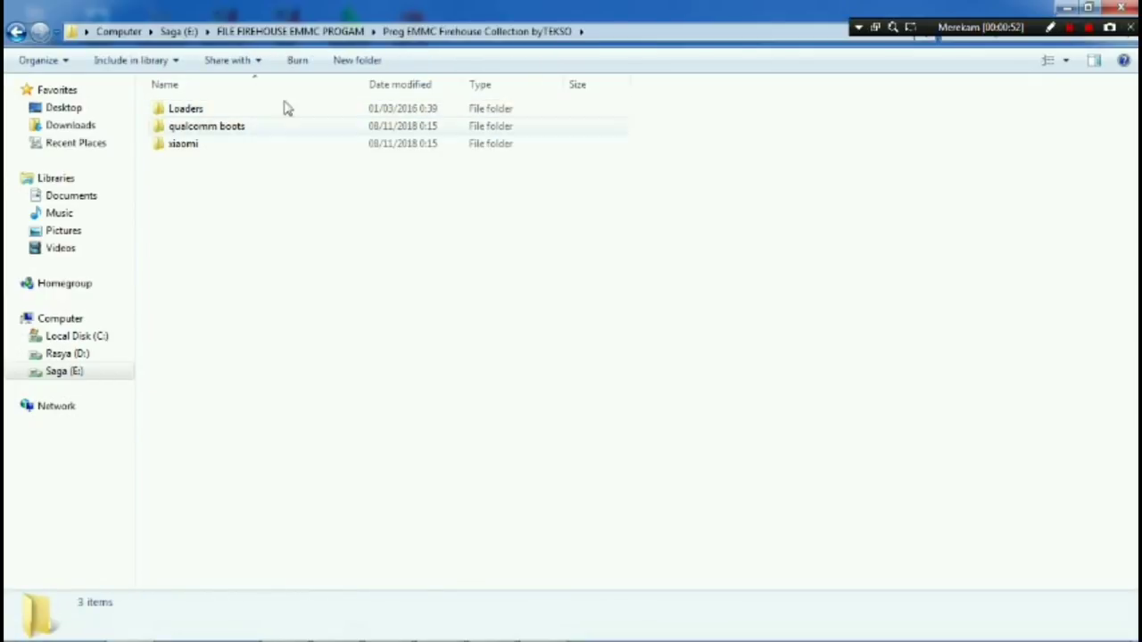
double_click(195, 128)
click(198, 126)
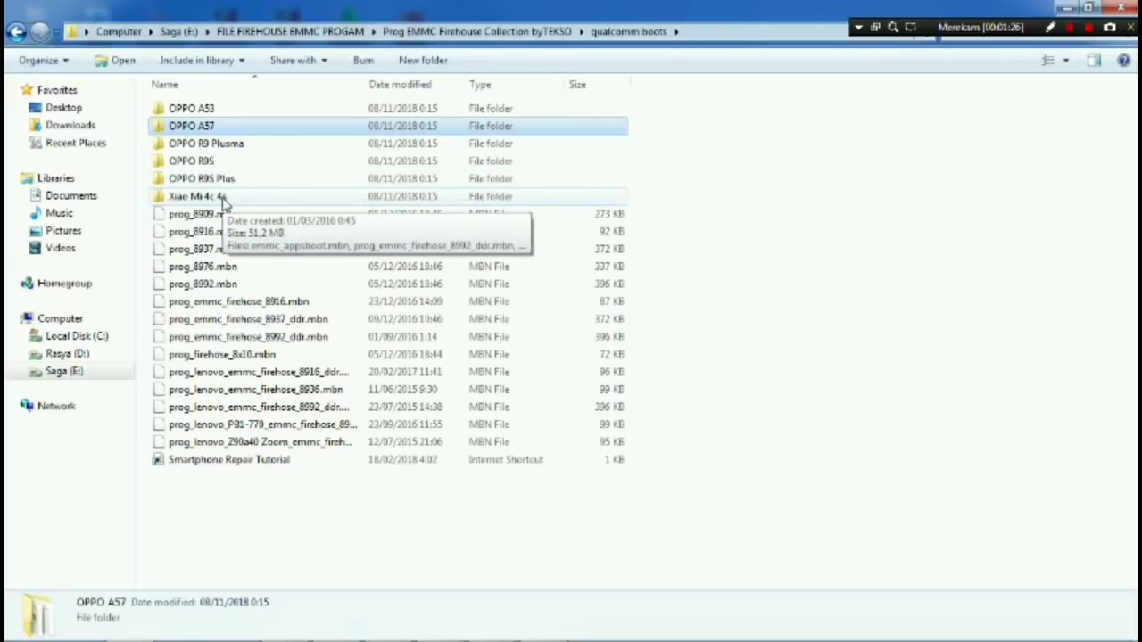
- Copy the file prog_emmc_firehose_8936.mbn from the OPPO A53 folder
double_click(208, 108)
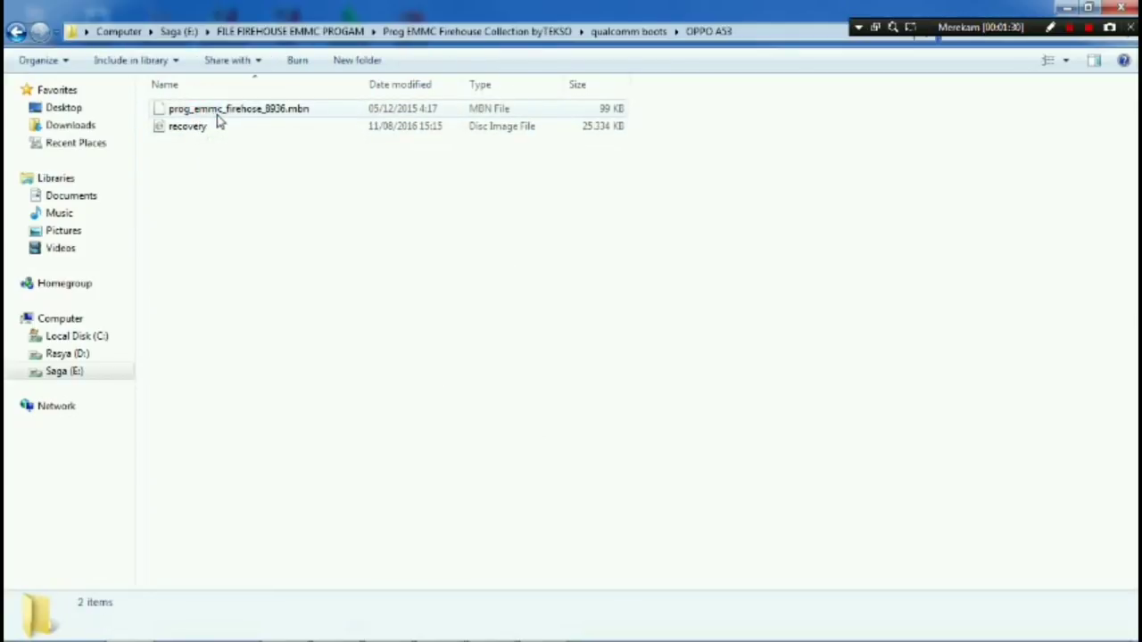
click(247, 112)
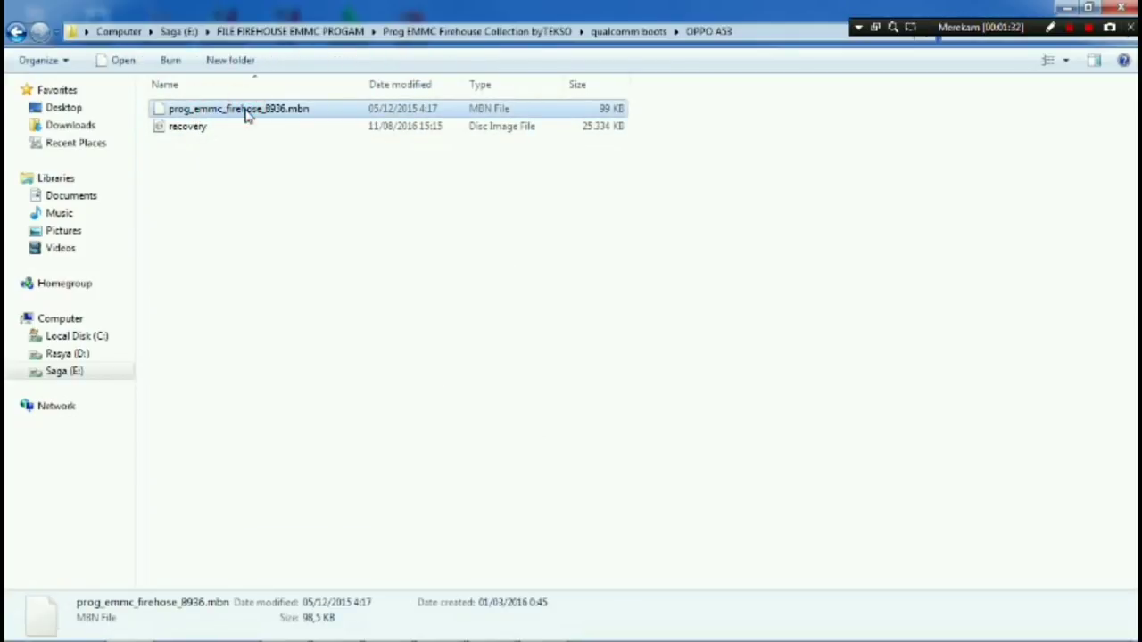
right_click(248, 112)
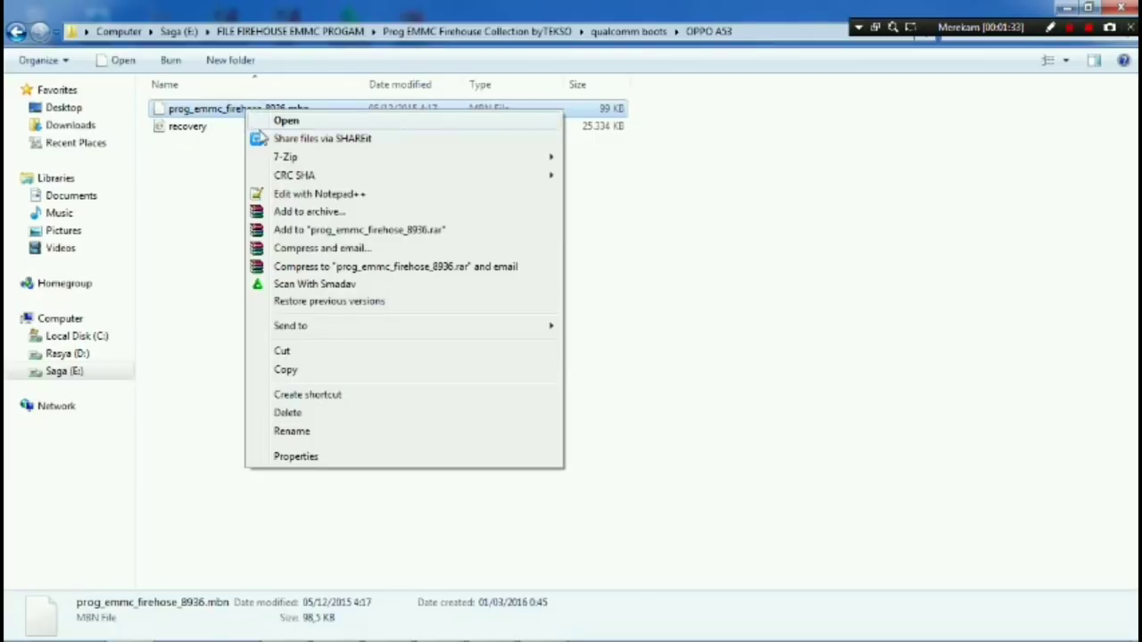
click(285, 369)
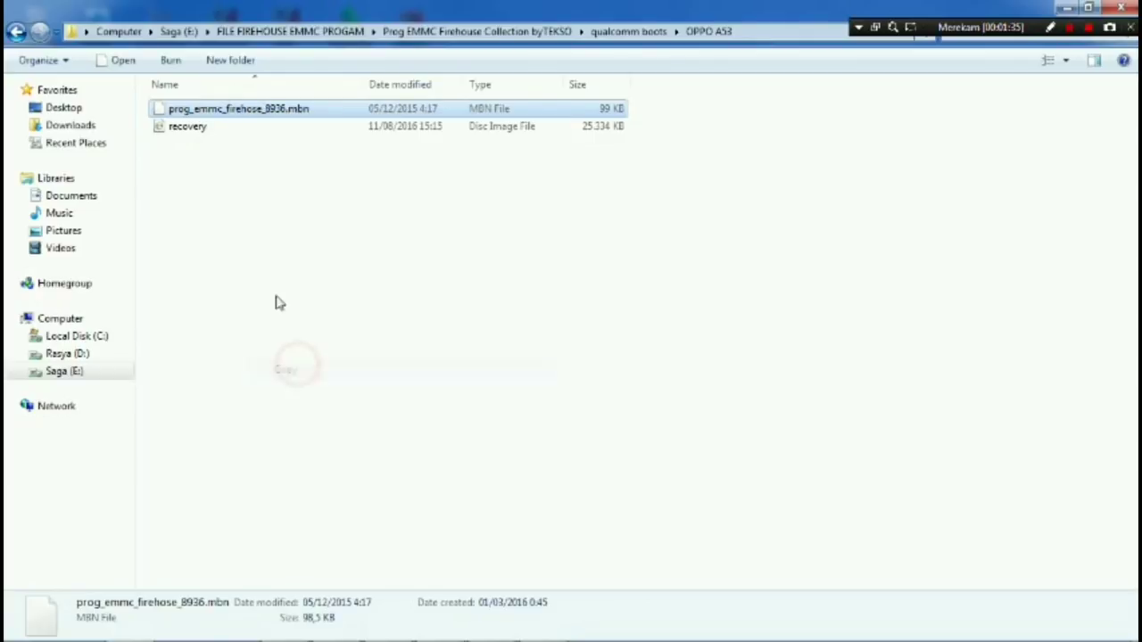
- Try to paste the copied file into the Loaders folder of the collection, cancelling at the file-replacement choice
click(17, 33)
click(17, 33)
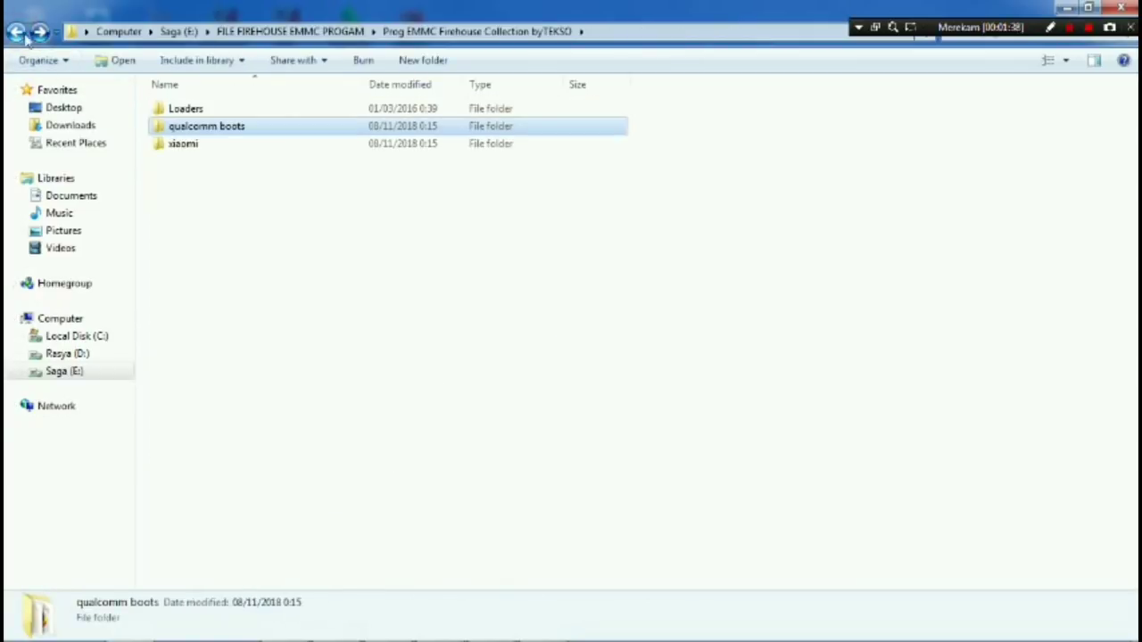
click(208, 109)
right_click(209, 108)
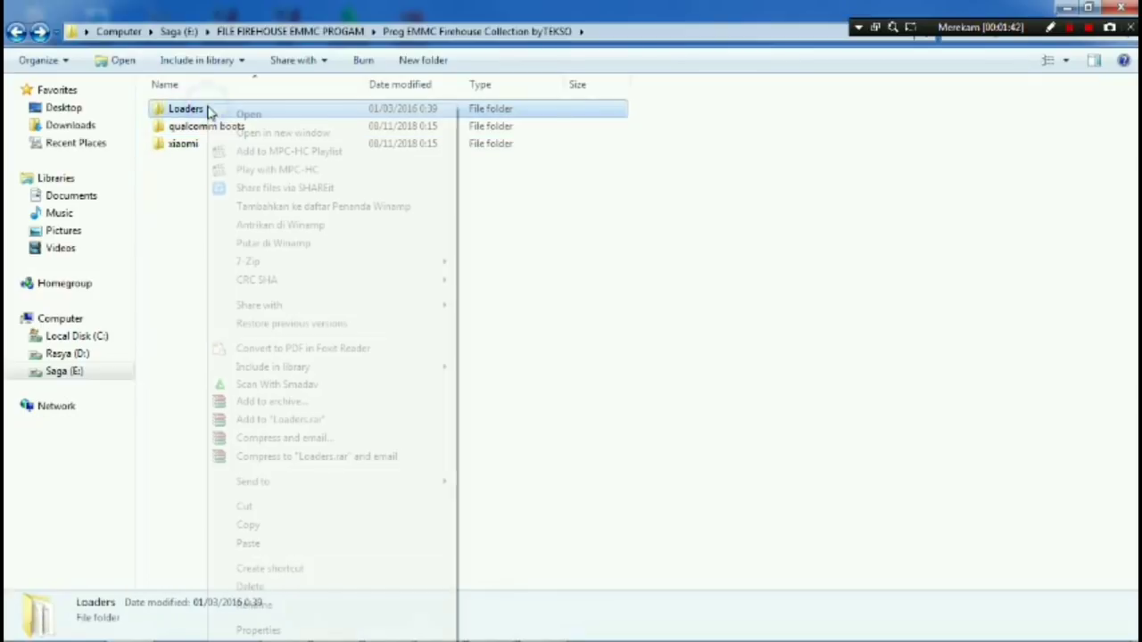
click(247, 543)
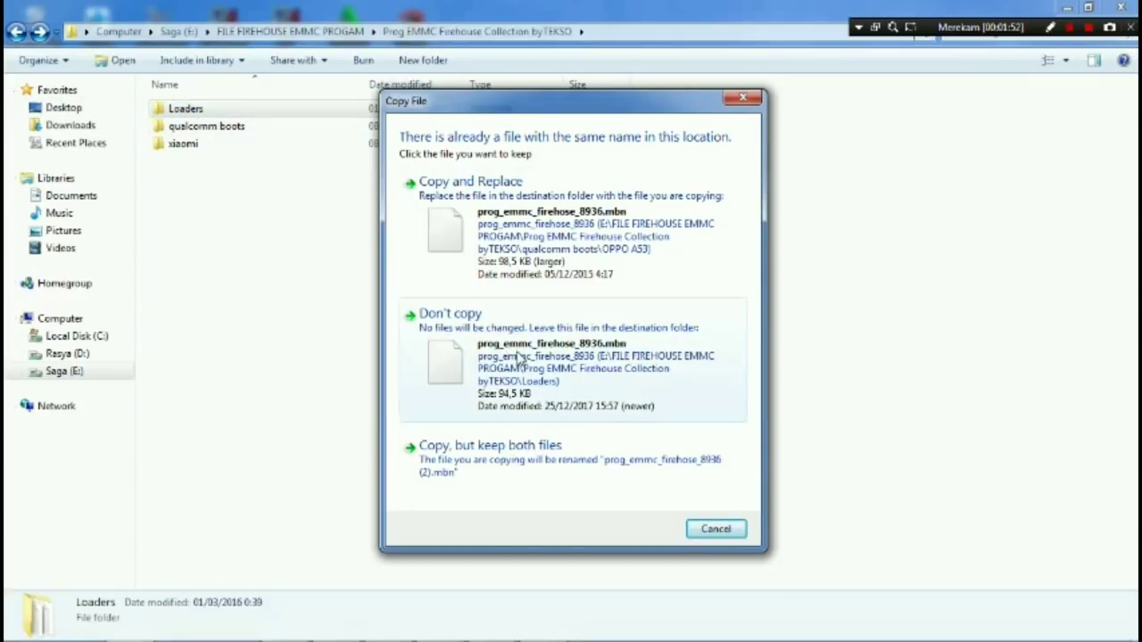
click(719, 529)
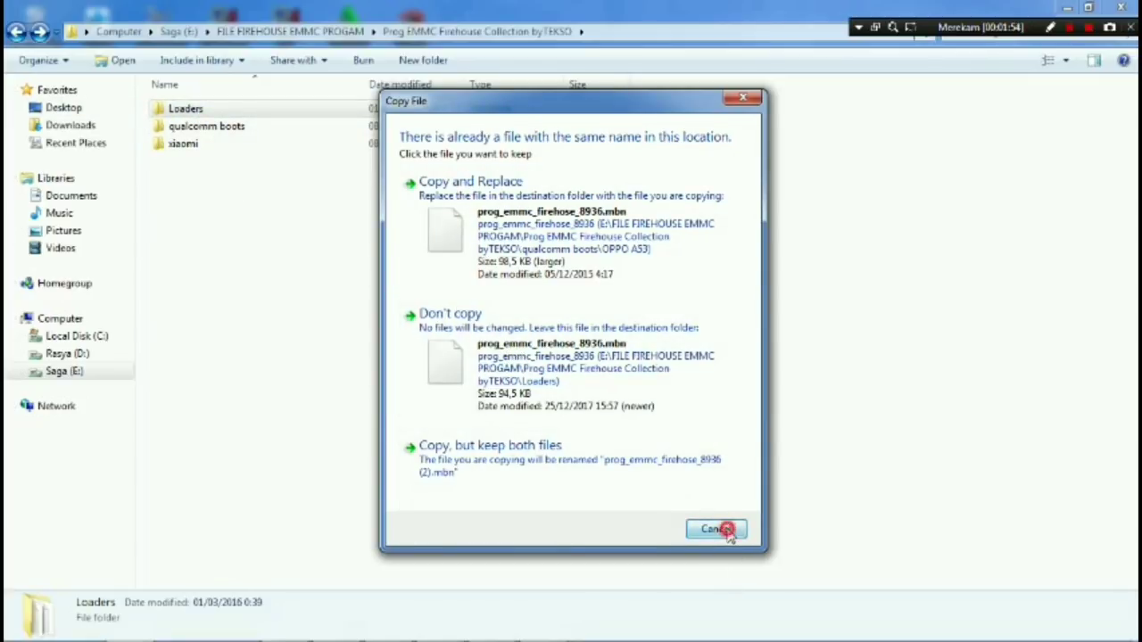
- Reopen the qualcomm boots folder and examine the contents of its OPPO R9S subfolder
click(209, 130)
double_click(208, 129)
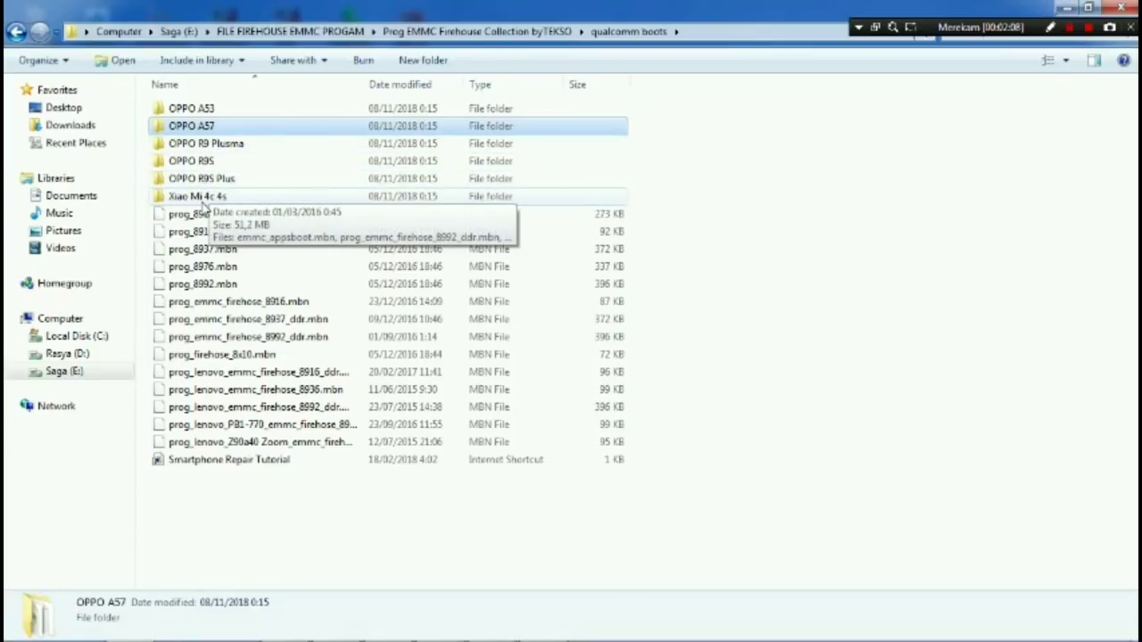
double_click(210, 161)
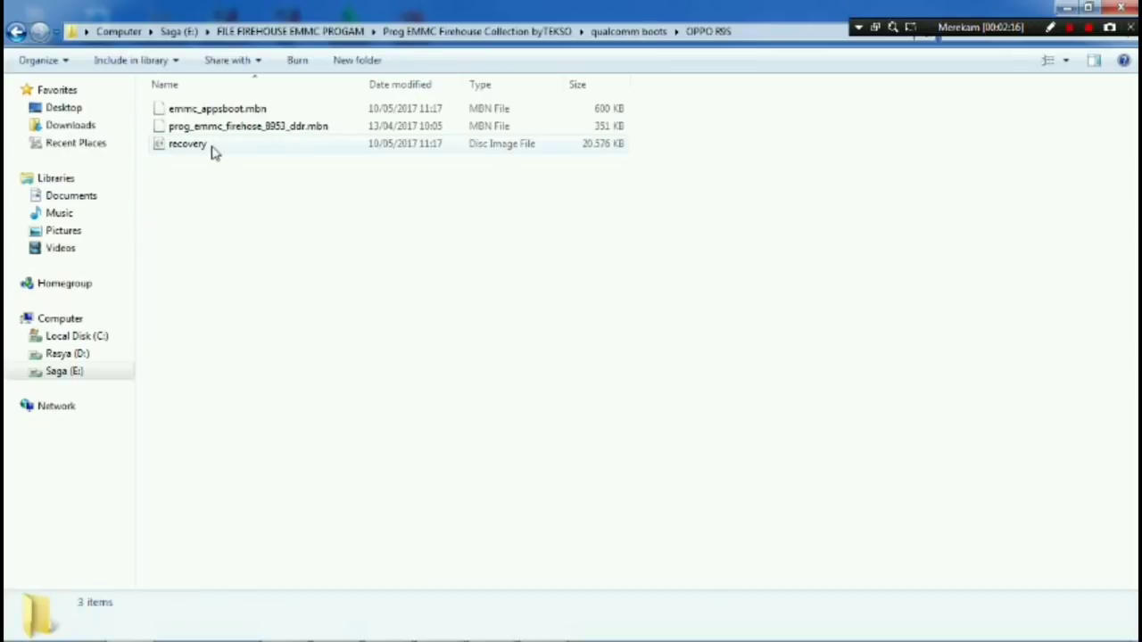
click(212, 152)
click(16, 32)
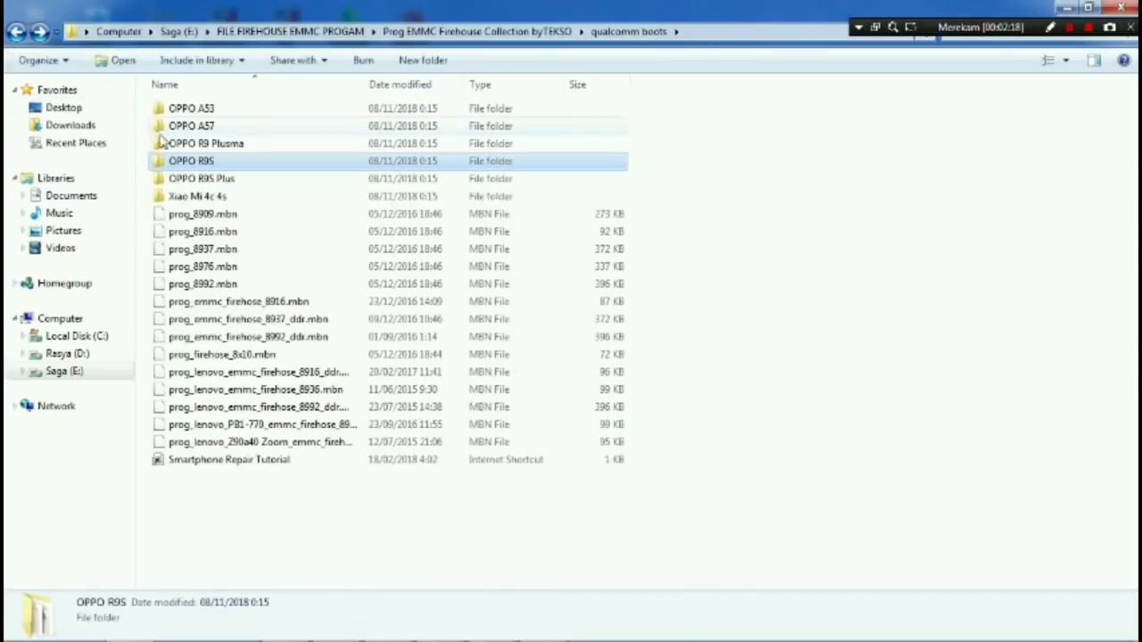
- Examine the firehose and recovery files in the OPPO A57 and OPPO A53 folders
double_click(190, 126)
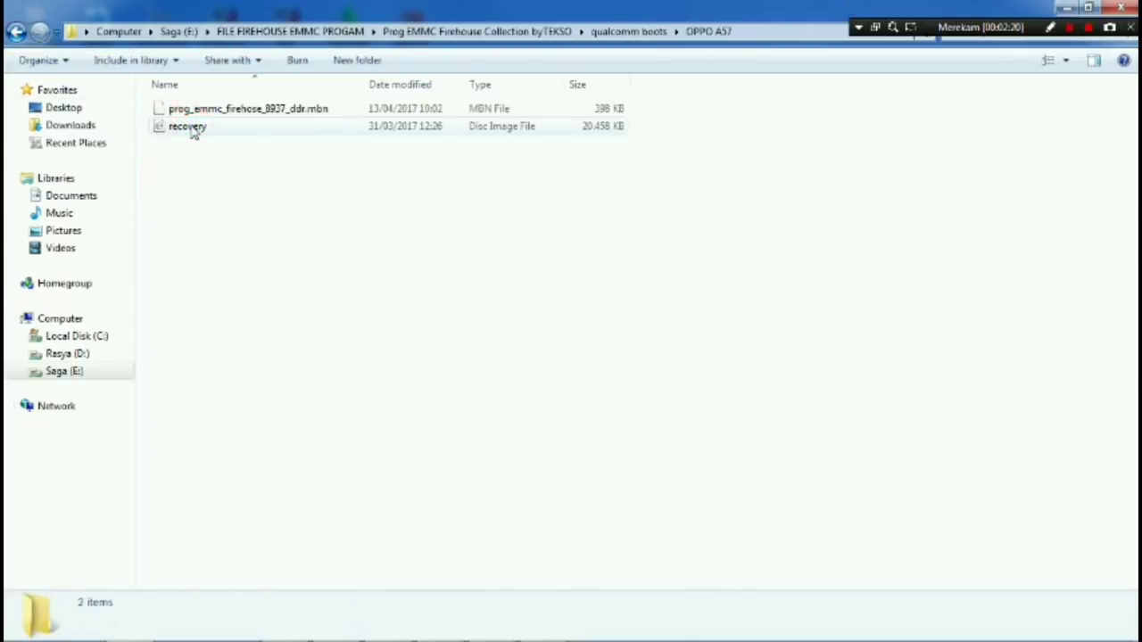
click(190, 130)
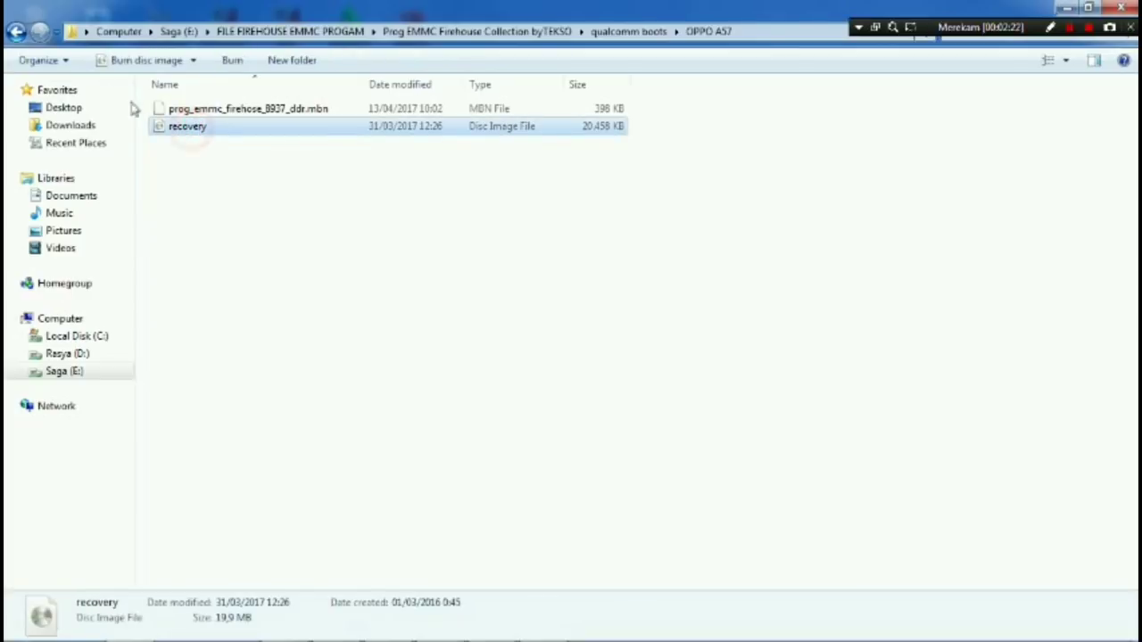
click(16, 32)
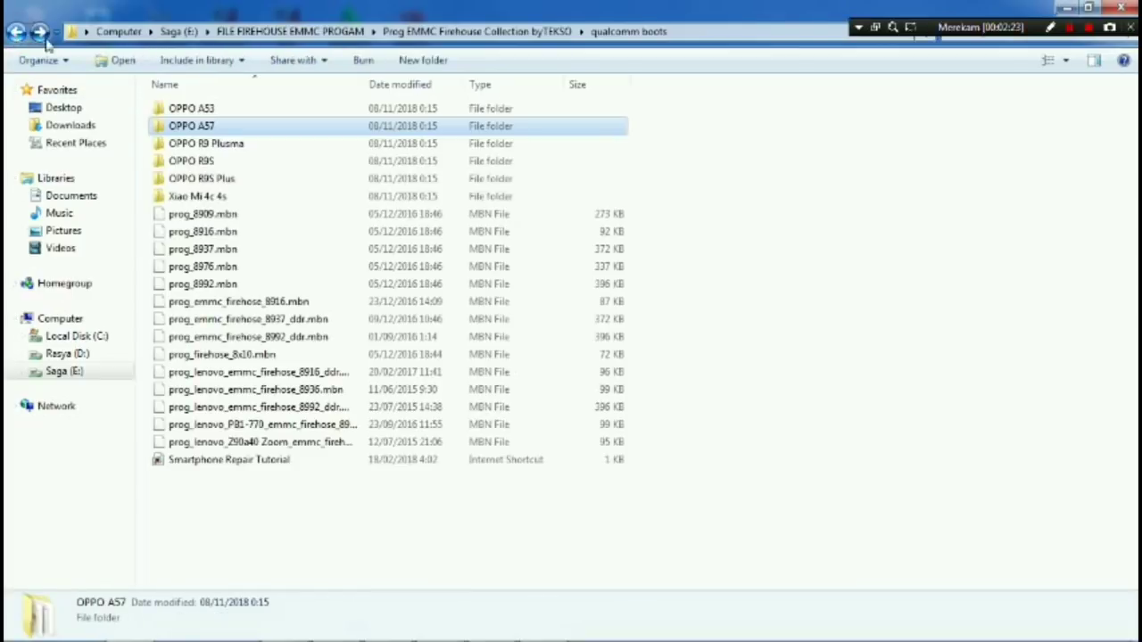
double_click(196, 109)
click(202, 108)
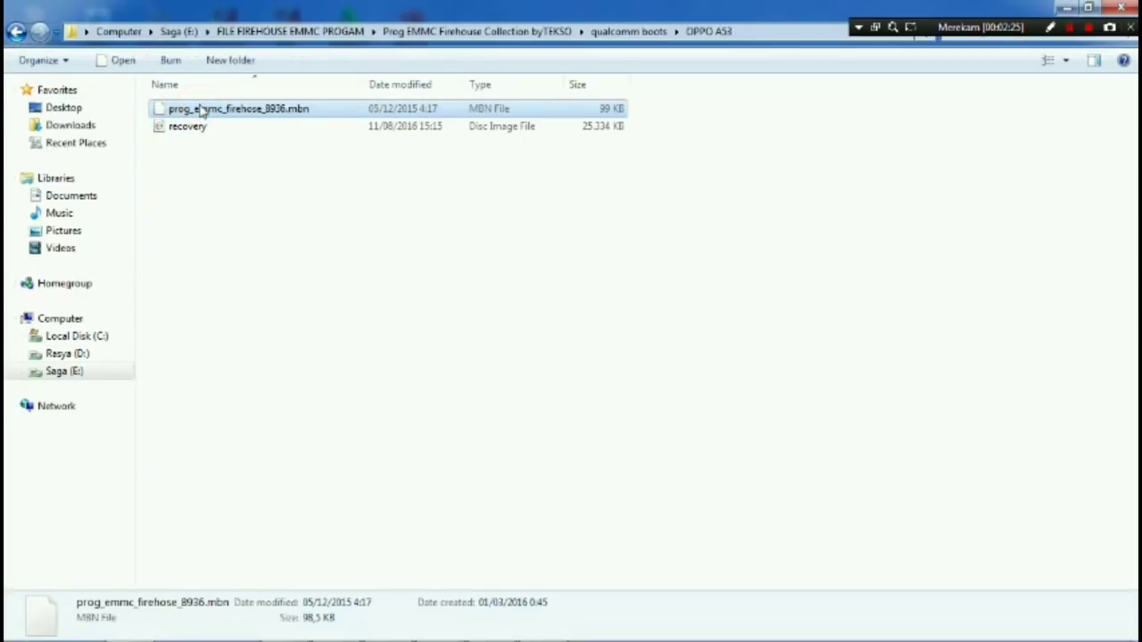
click(16, 32)
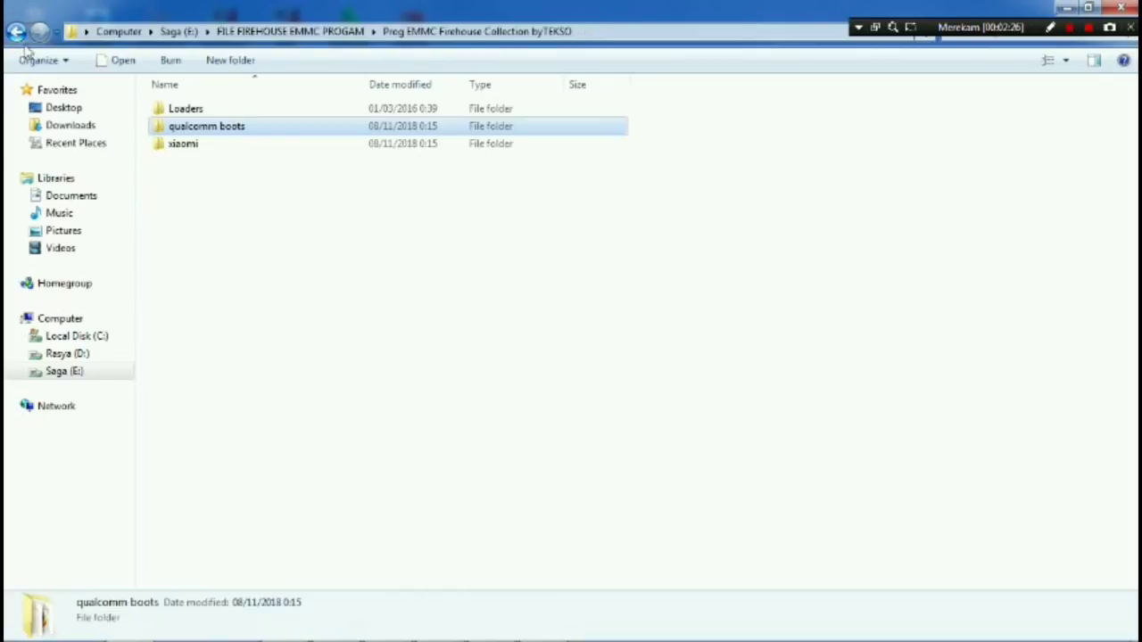
- Look over the loose MBN files in the qualcomm boots folder and return to the collection folder
double_click(208, 127)
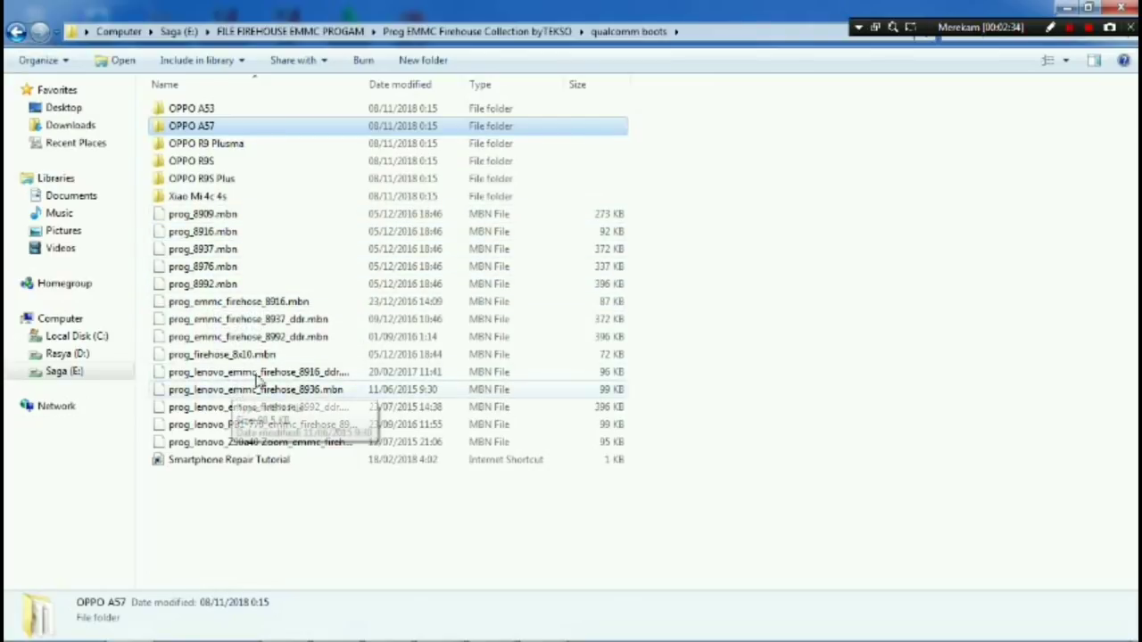
click(17, 34)
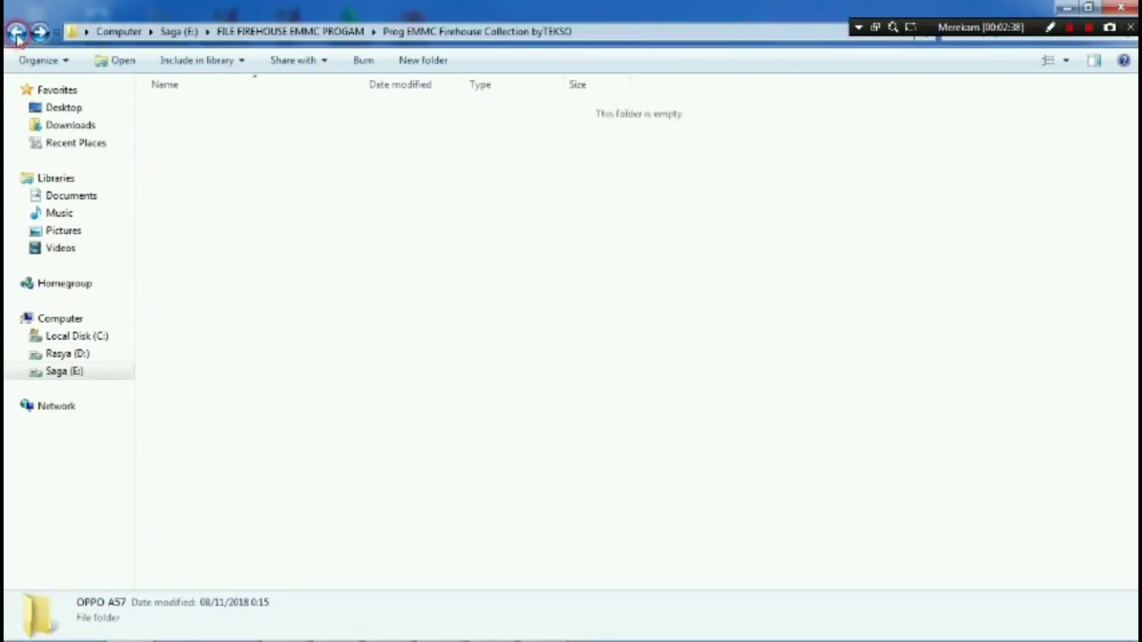
click(17, 34)
click(17, 34)
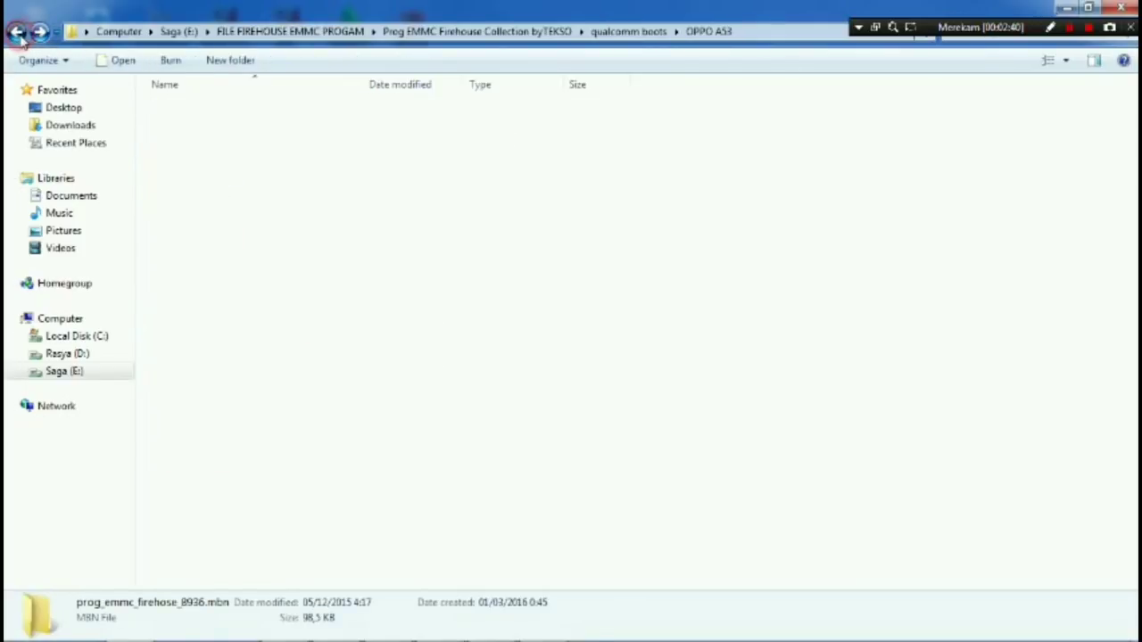
- Examine the mi4prime folder within xiaomi, opening its persist disc image and closing the disc burner dialog without burning
double_click(180, 148)
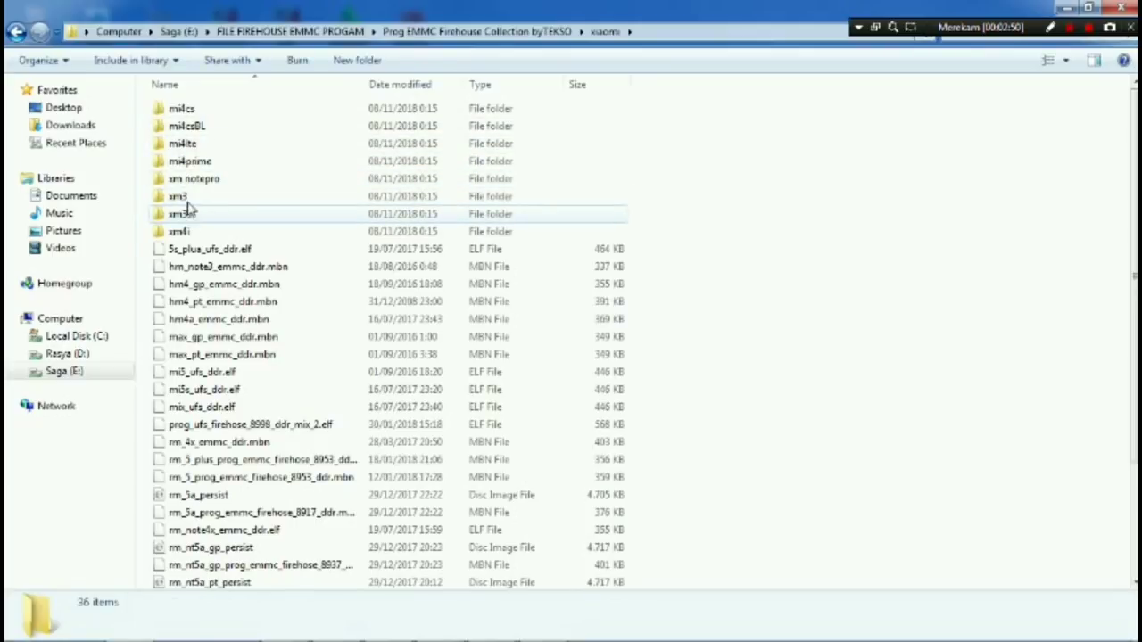
double_click(198, 162)
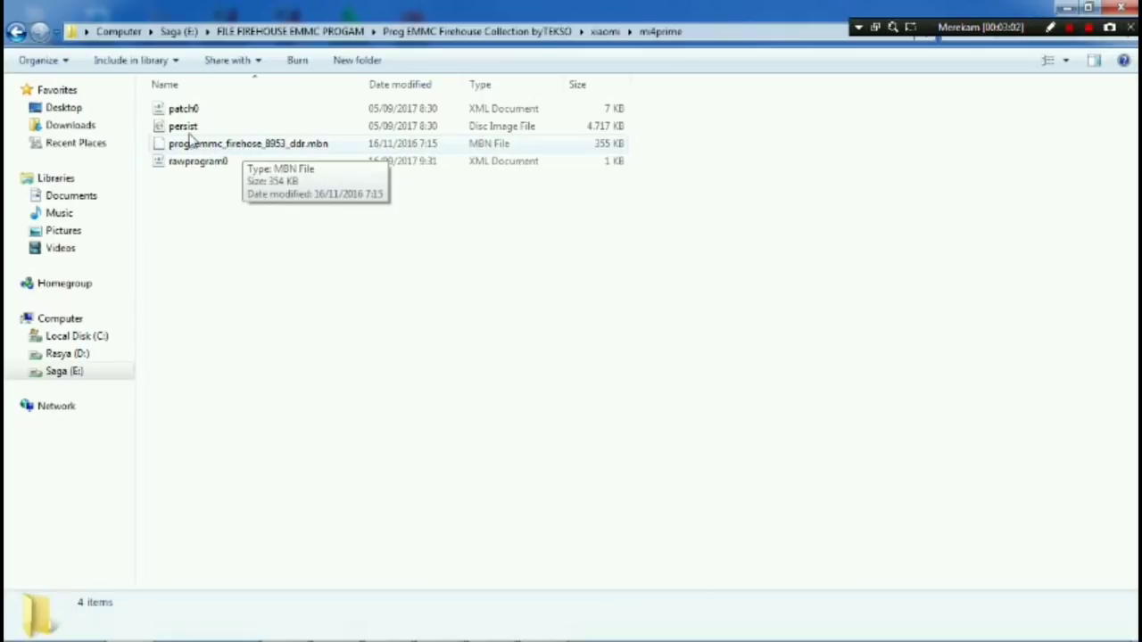
double_click(184, 128)
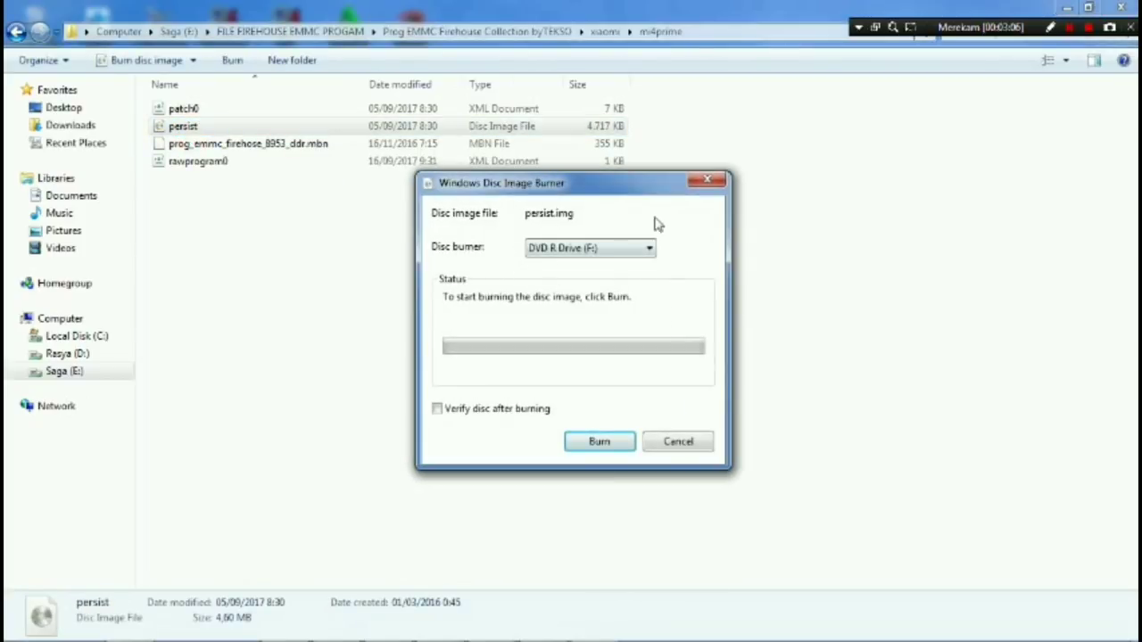
click(707, 182)
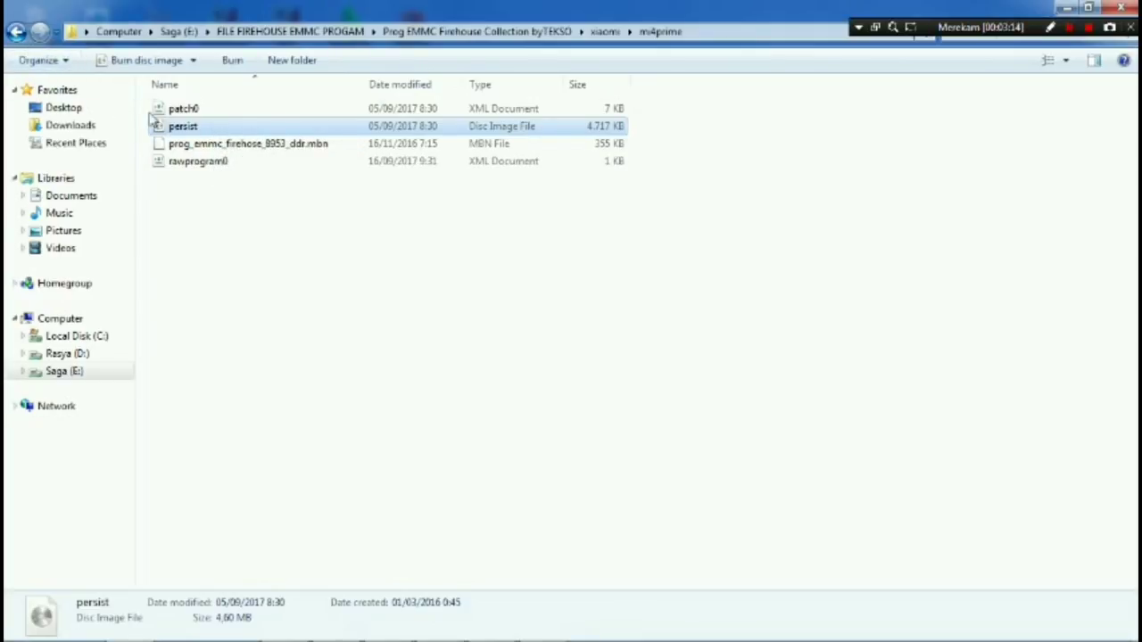
- Return to the collection folder and briefly recheck the xiaomi folder's contents
click(15, 34)
click(15, 33)
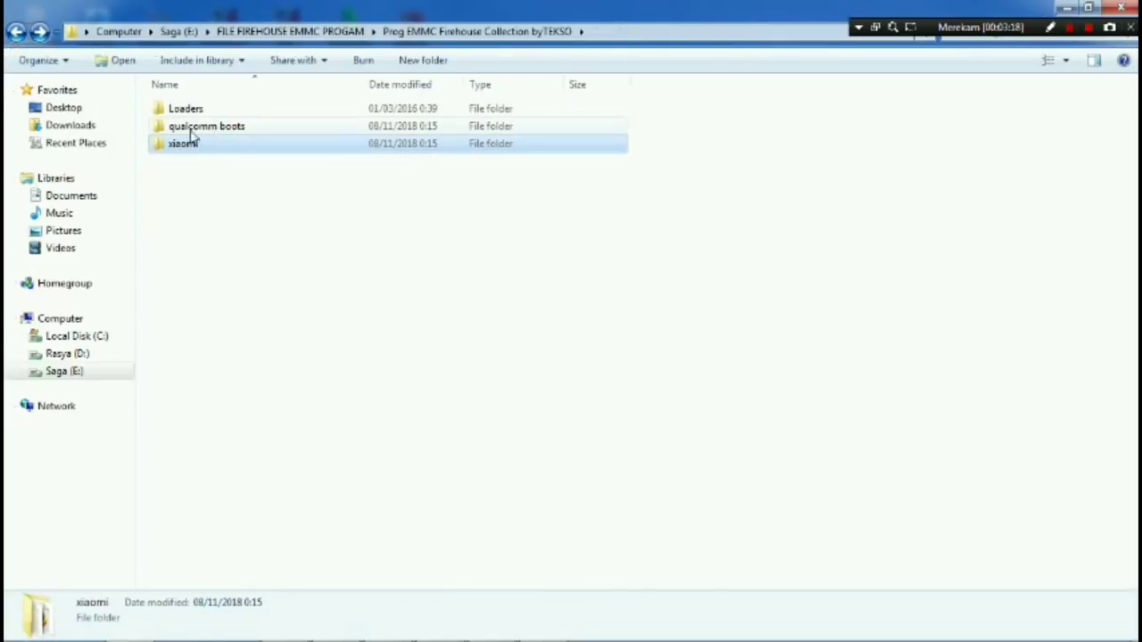
mouse_move(200, 153)
click(217, 131)
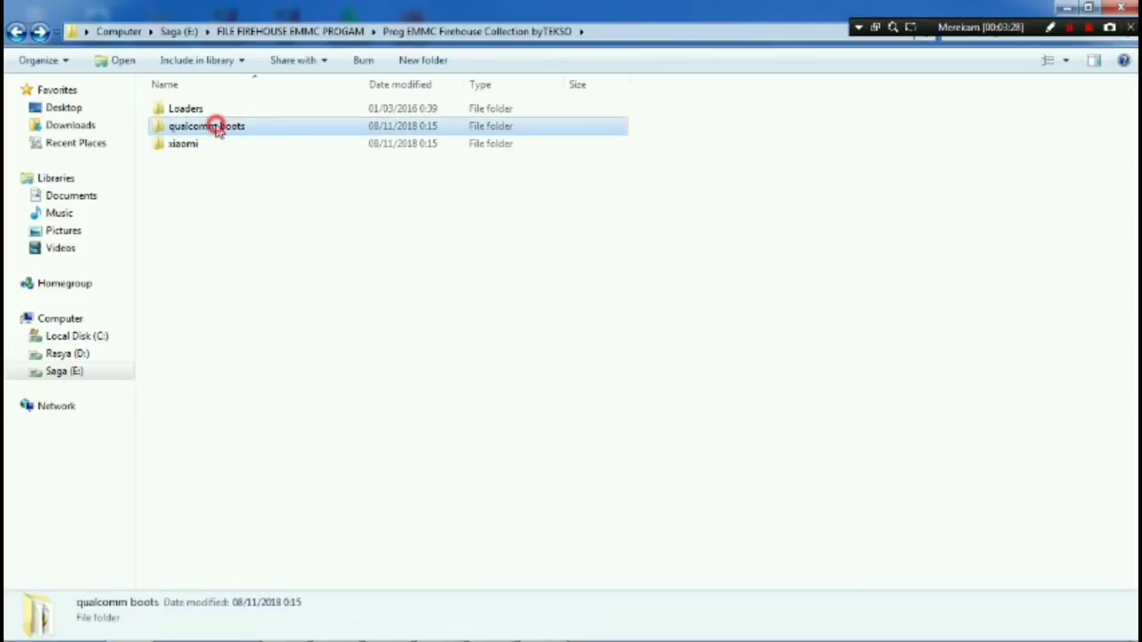
double_click(206, 142)
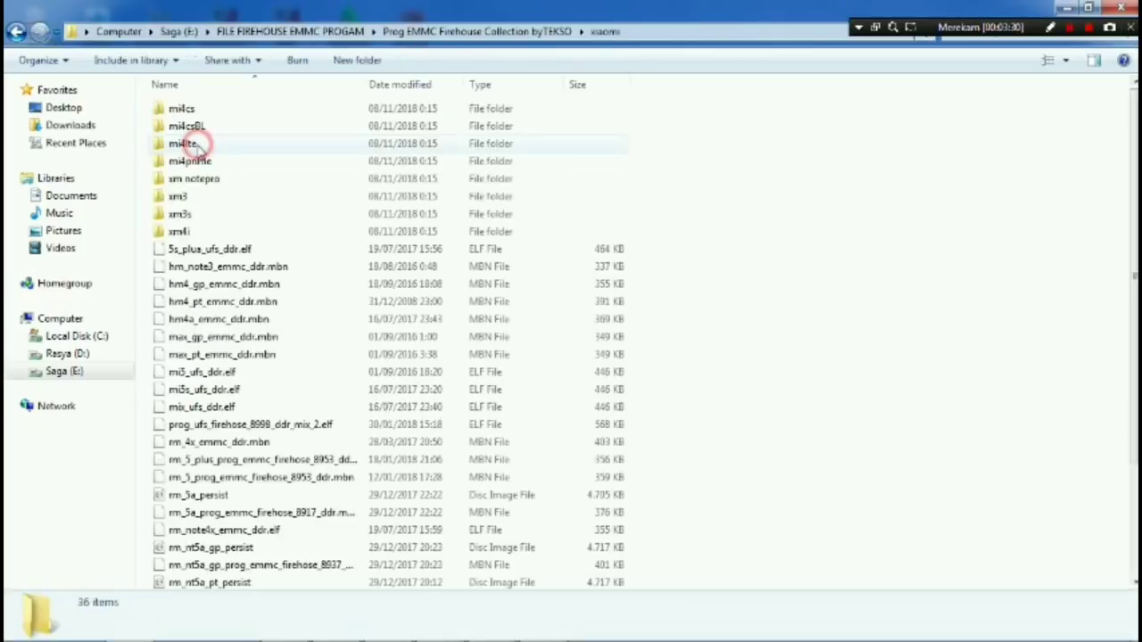
click(15, 32)
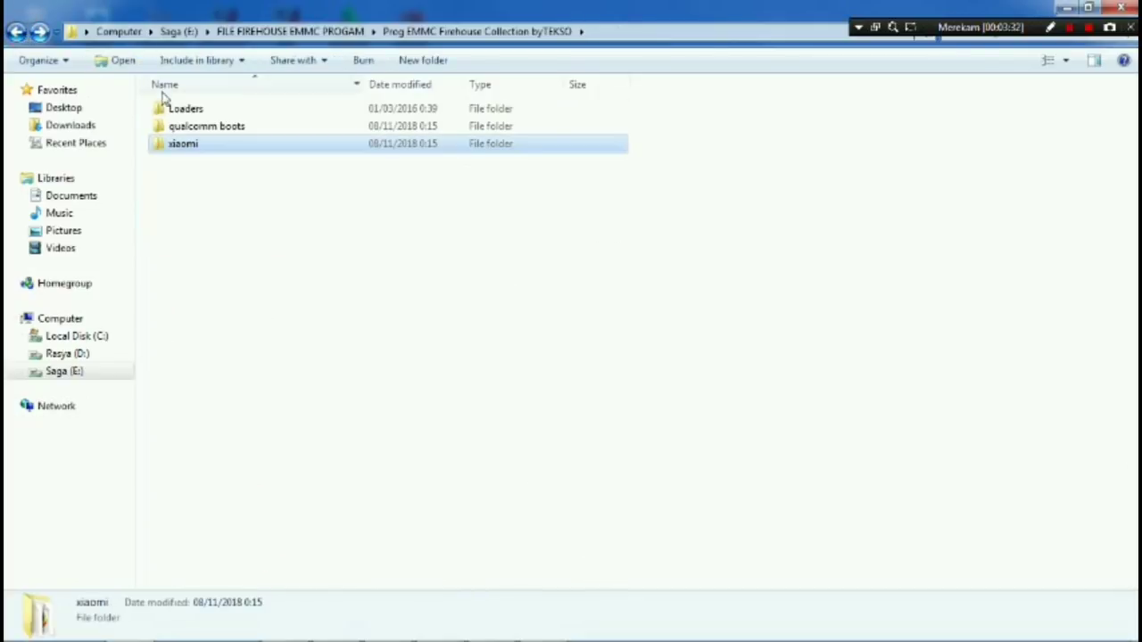
- Open the Loaders folder and browse its list of firehose programmer files by chipset and brand
click(183, 108)
double_click(183, 108)
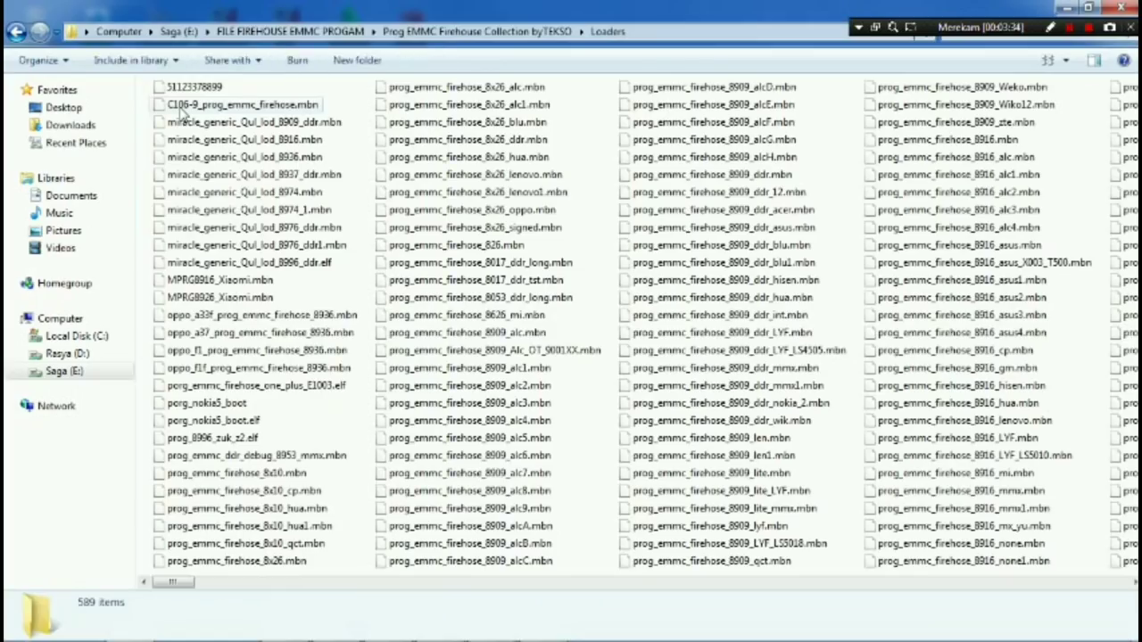
click(189, 140)
scroll(189, 140, down, 6)
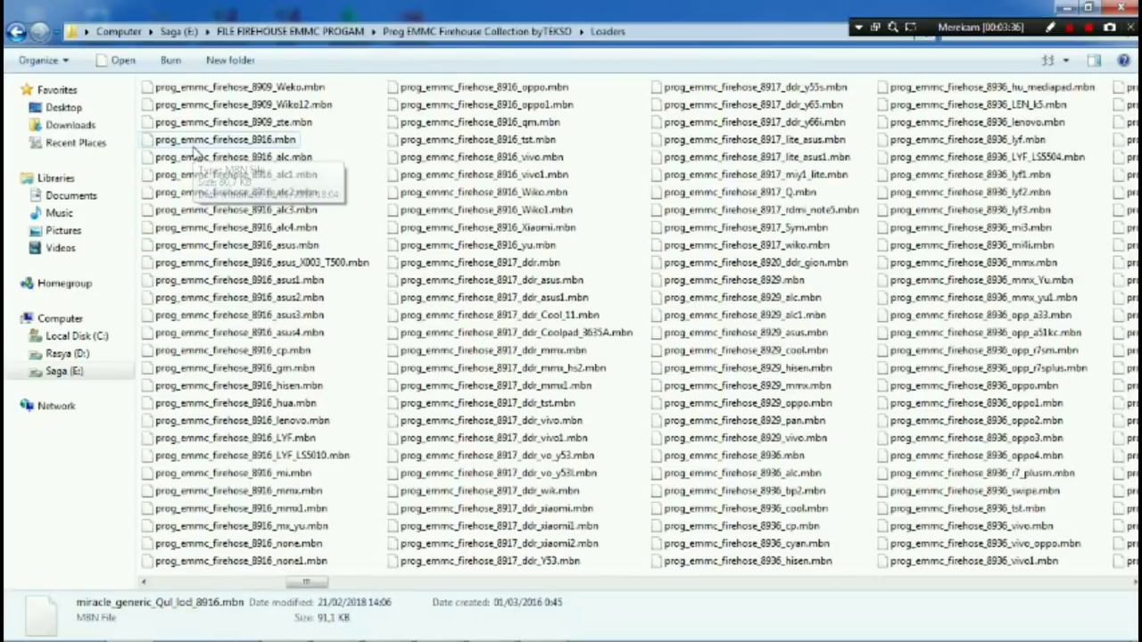
scroll(196, 155, down, 5)
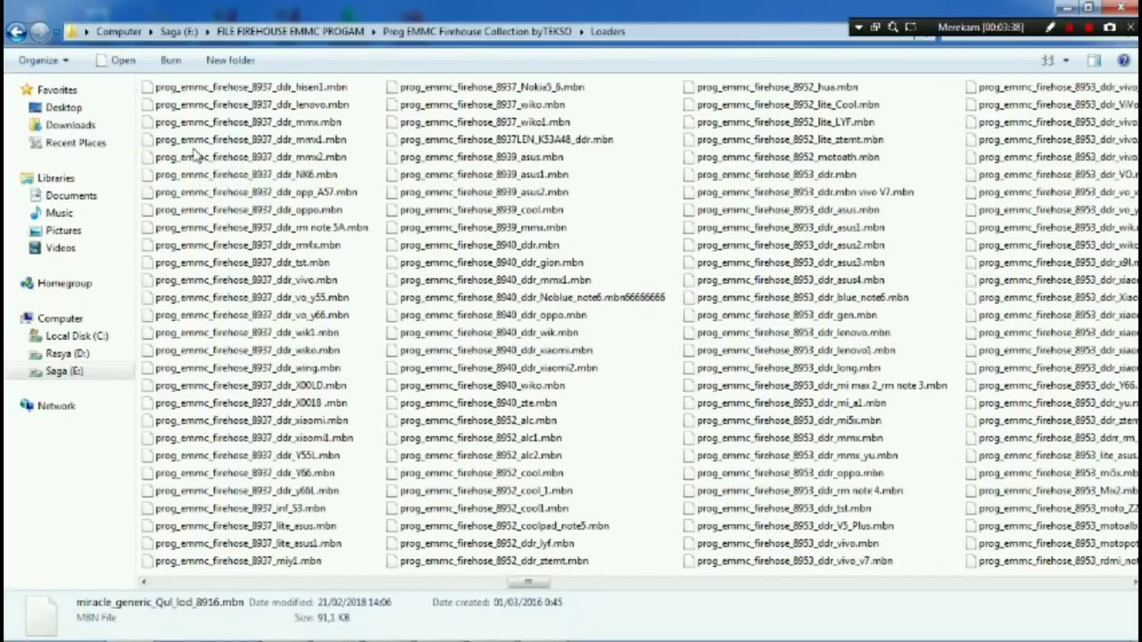
scroll(196, 155, down, 10)
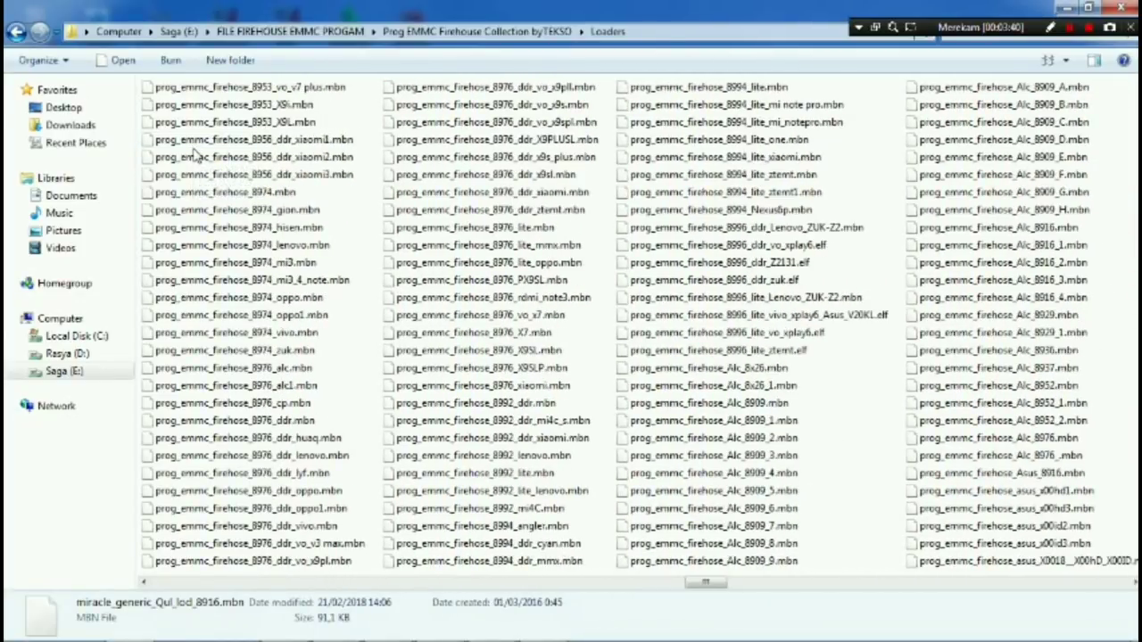
- Skim the remaining Loaders files, switch to Miracle Box and browse its Qualcomm FireHose programmer list up to the 8937 entries
scroll(197, 154, down, 10)
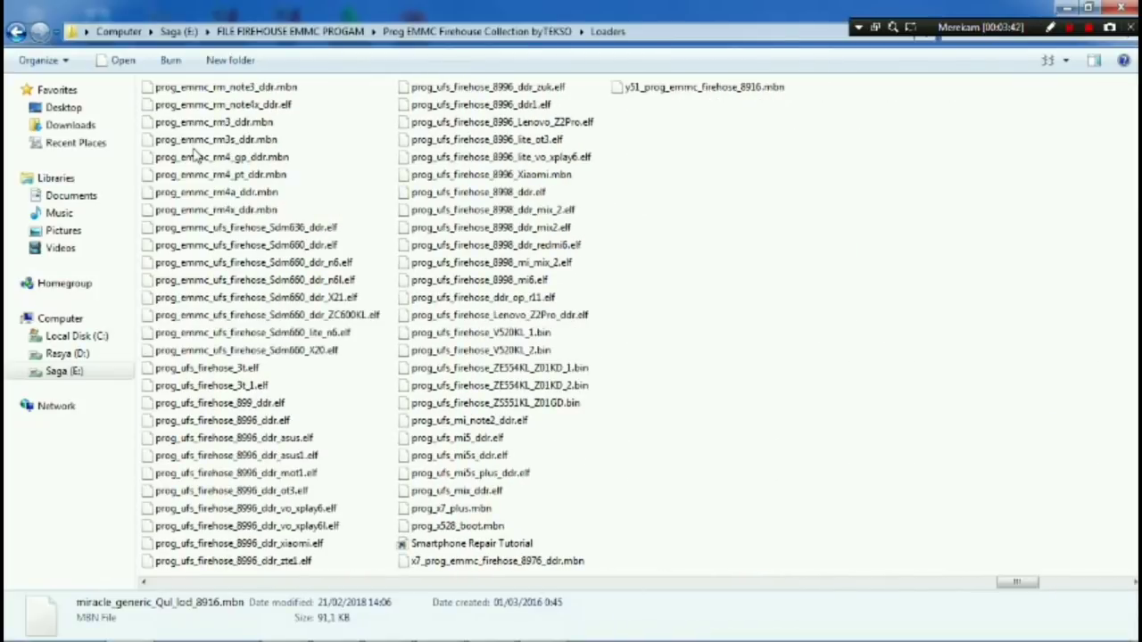
scroll(196, 155, up, 10)
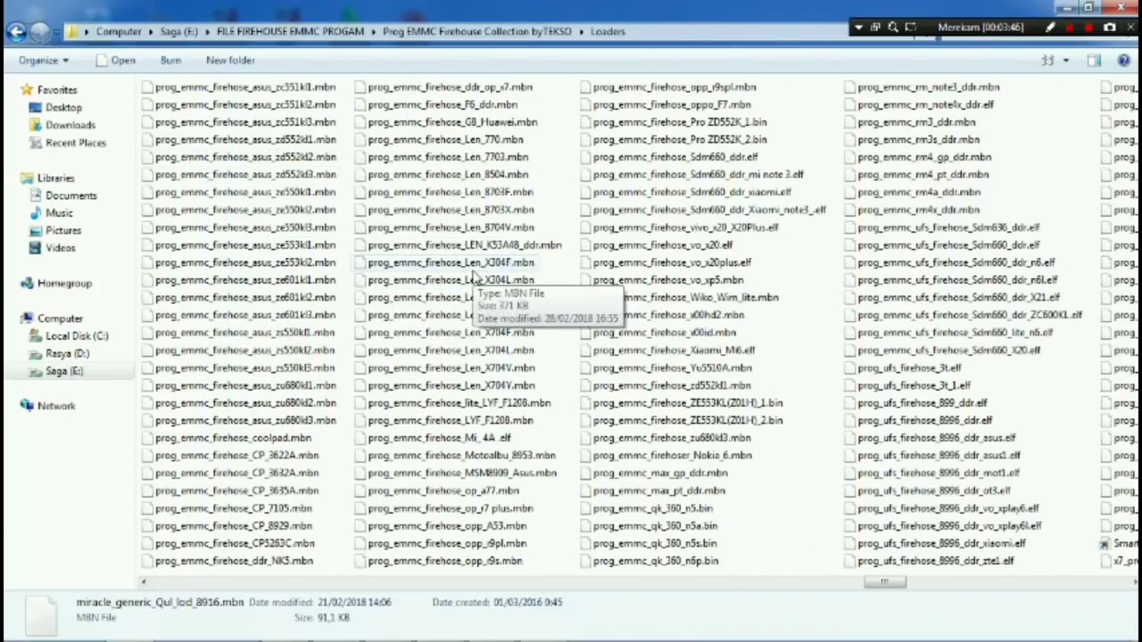
mouse_move(419, 635)
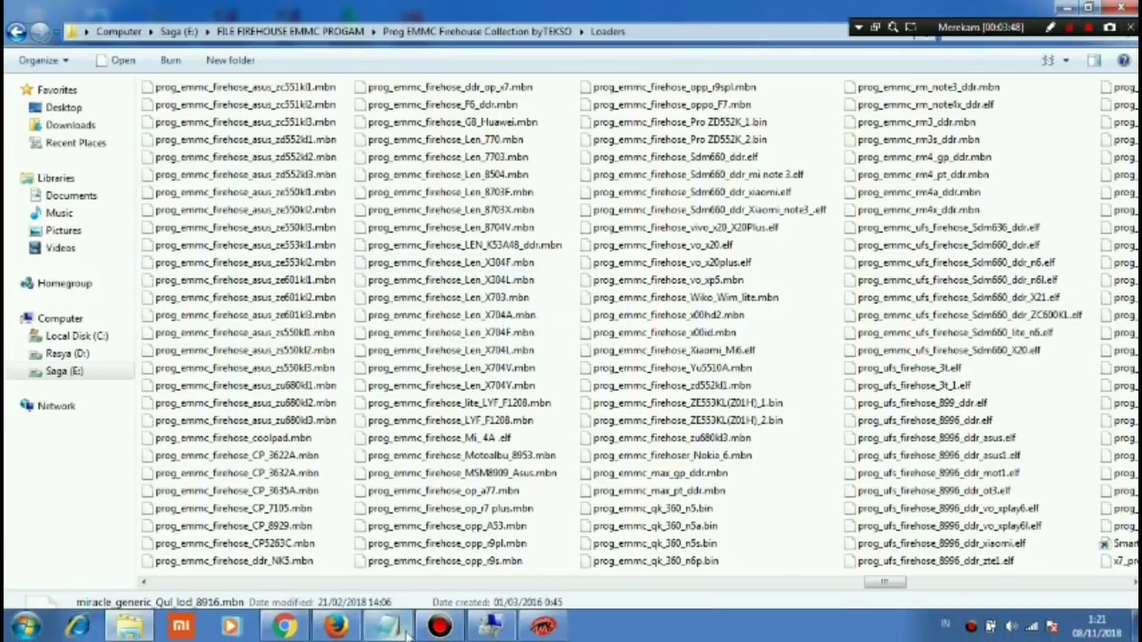
click(546, 628)
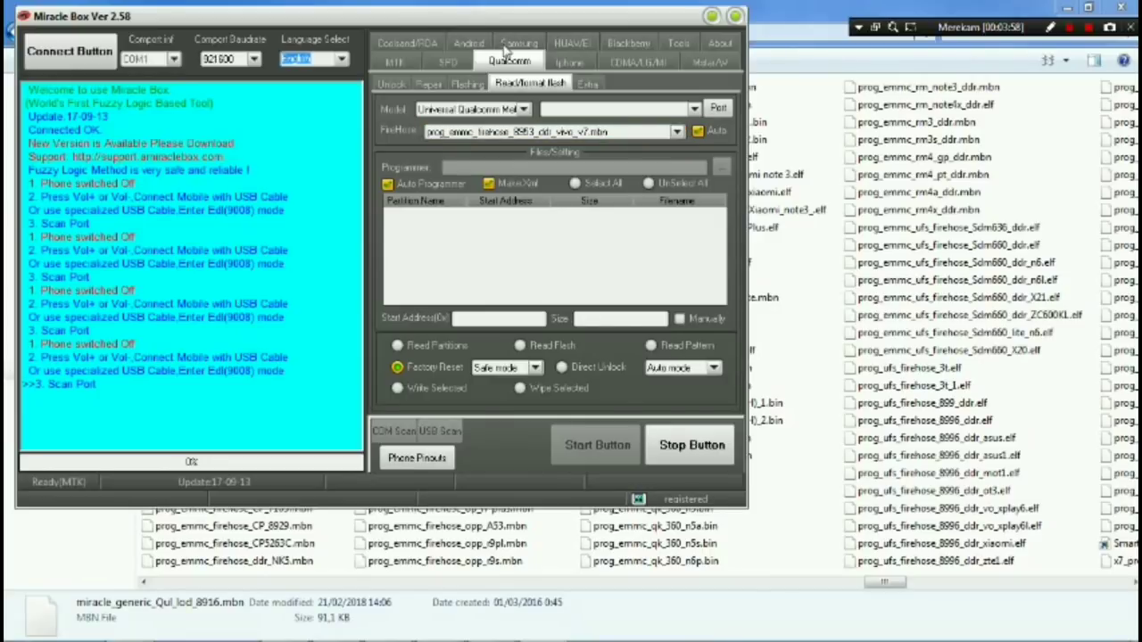
click(680, 132)
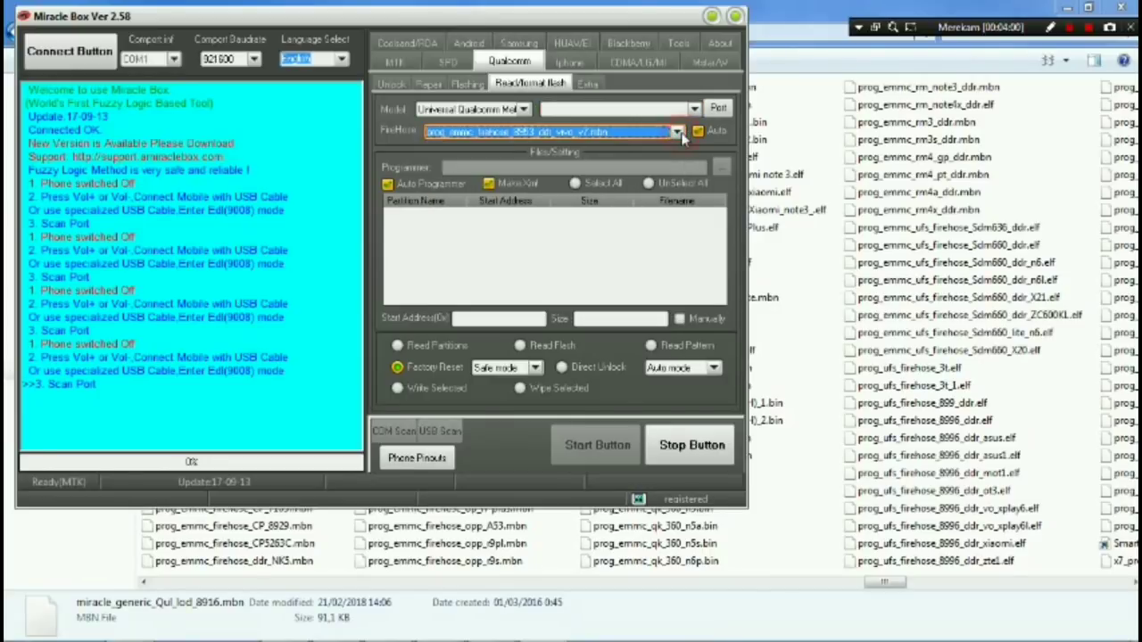
click(680, 132)
scroll(571, 210, up, 4)
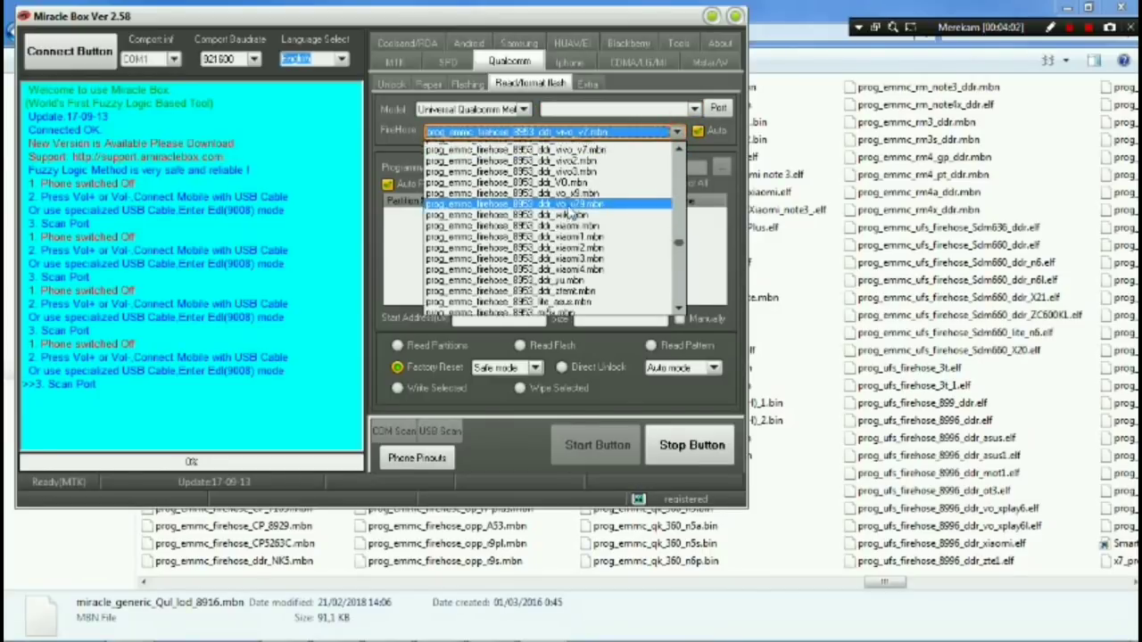
scroll(568, 211, up, 10)
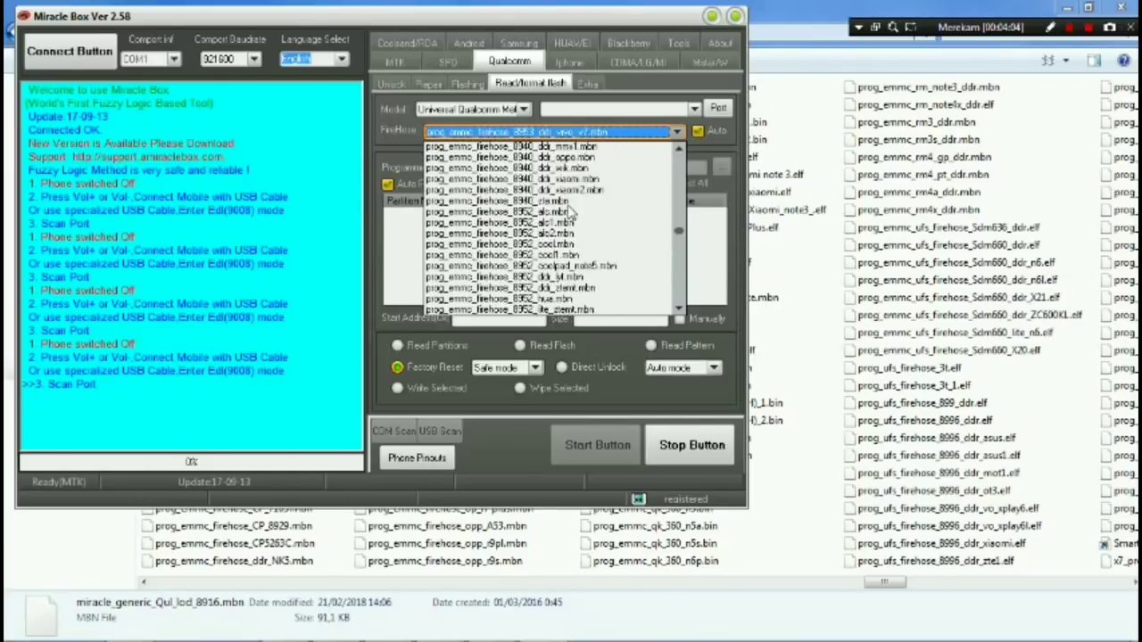
scroll(568, 210, up, 10)
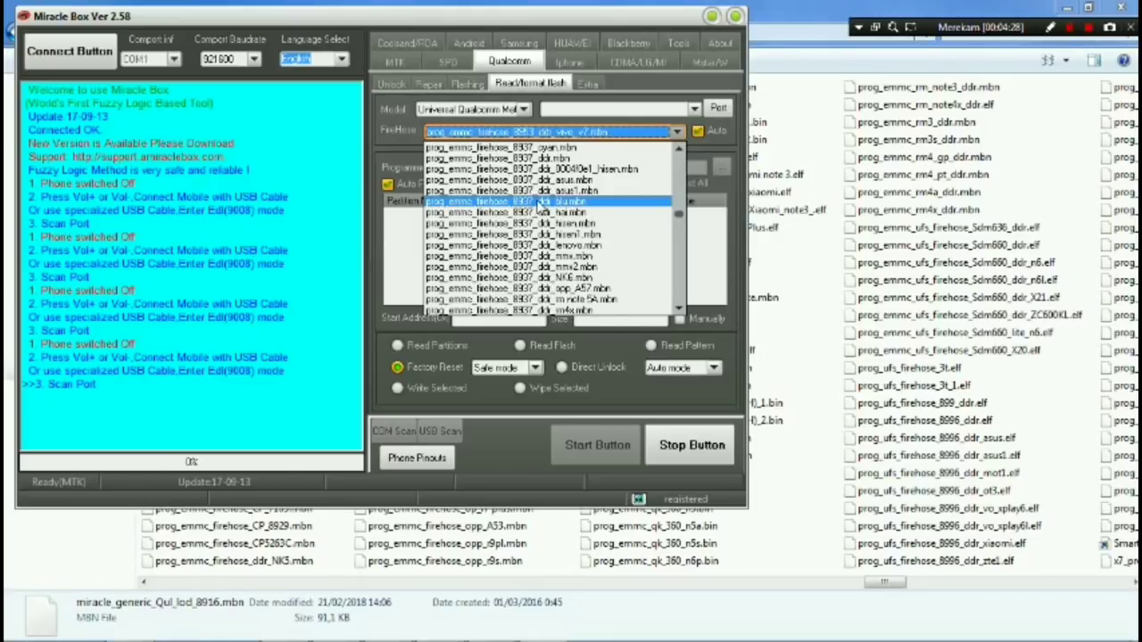
- Return to the collection's Loaders folder and look over its files from the 8996 UFS programmers back to the 8936 and 8937 ones
click(883, 246)
scroll(640, 266, right, 3)
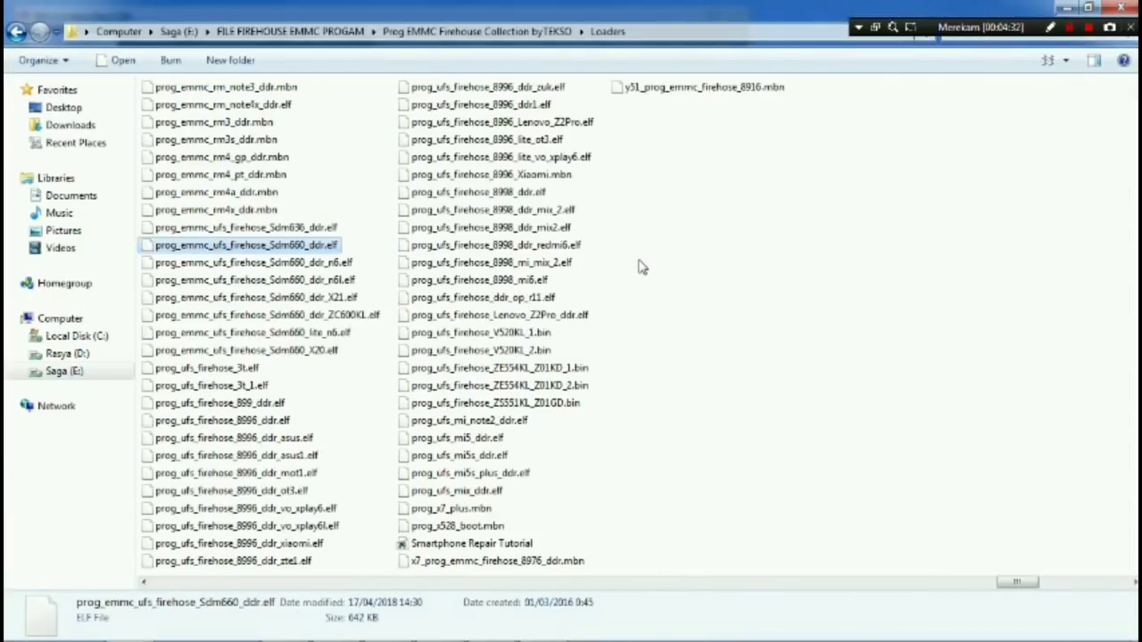
scroll(640, 266, left, 4)
scroll(640, 266, left, 8)
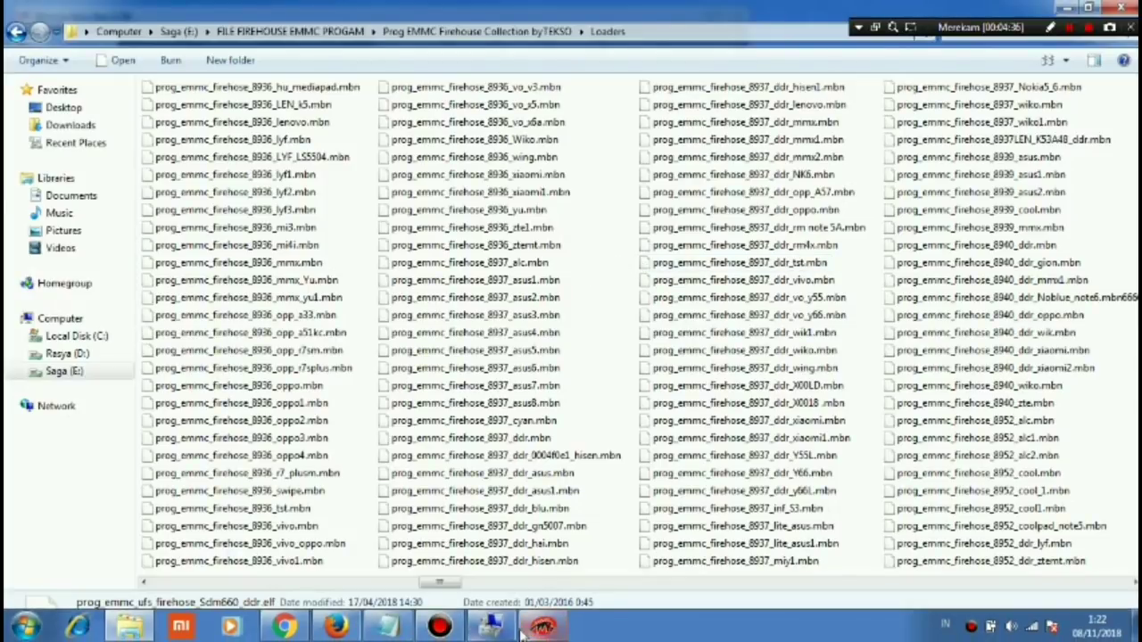
- Switch to Miracle Box, check its FireHose list down to the prog_ufs entries, and minimize the program
click(546, 629)
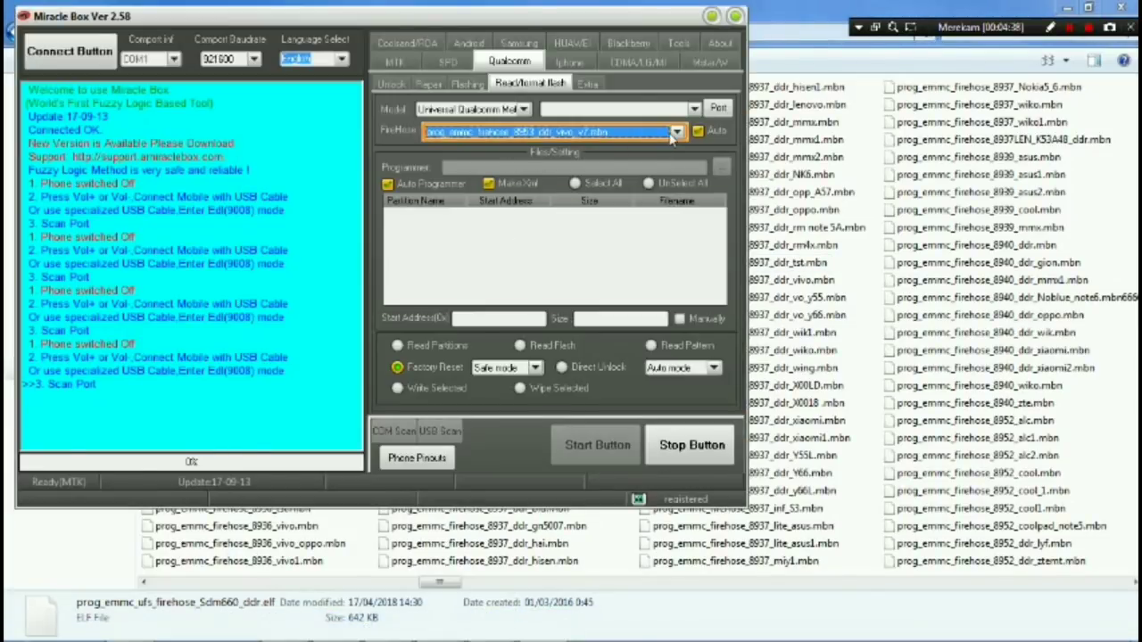
click(674, 132)
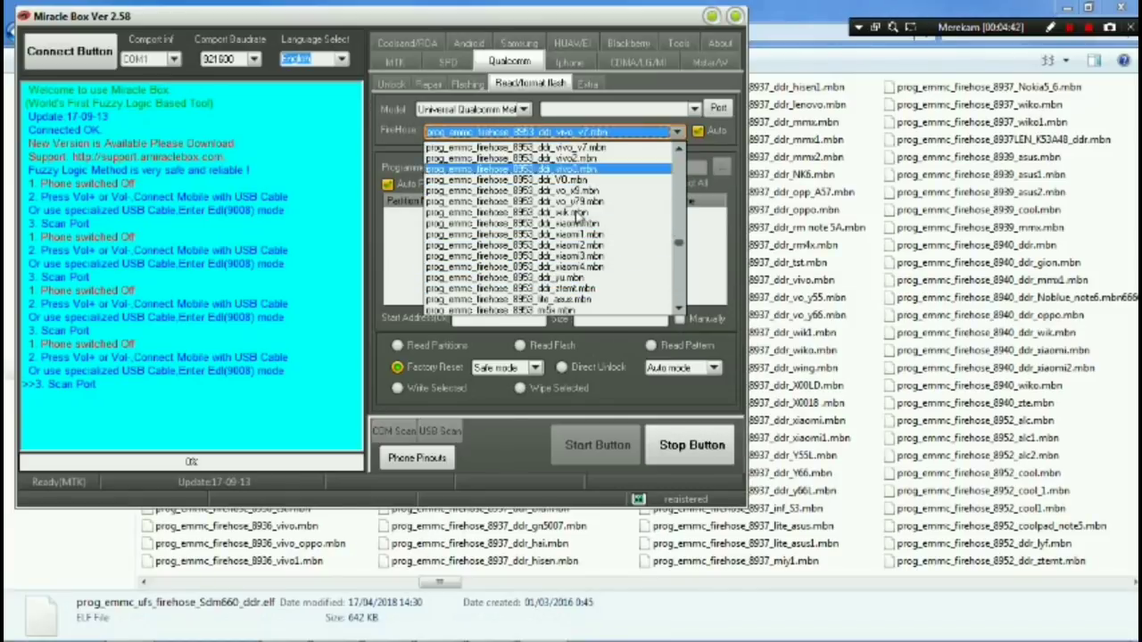
click(676, 133)
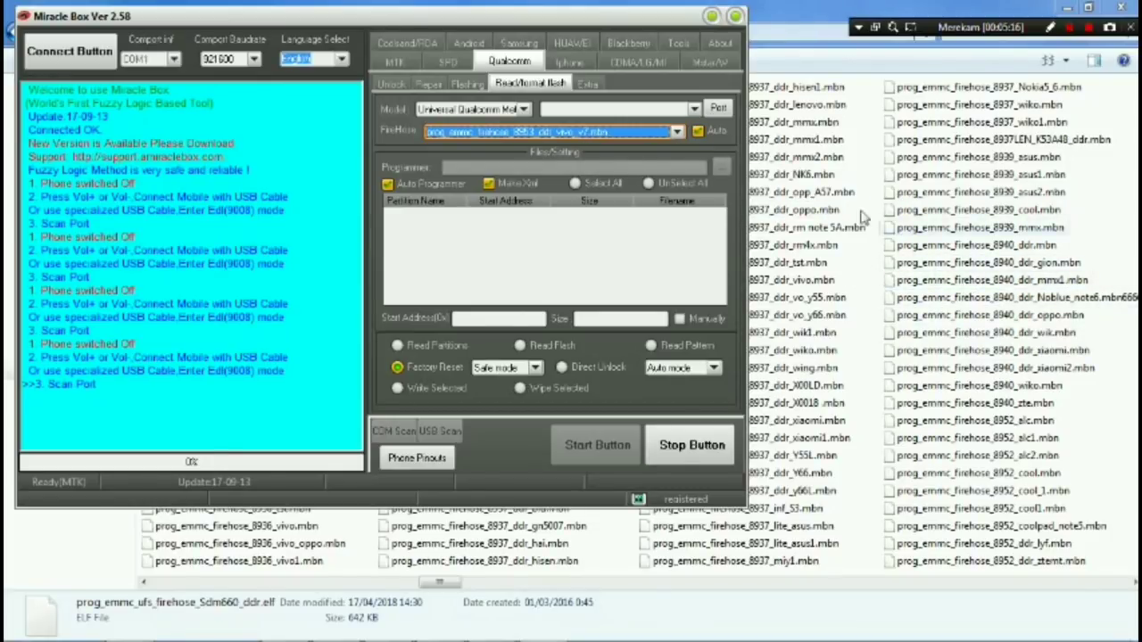
click(675, 131)
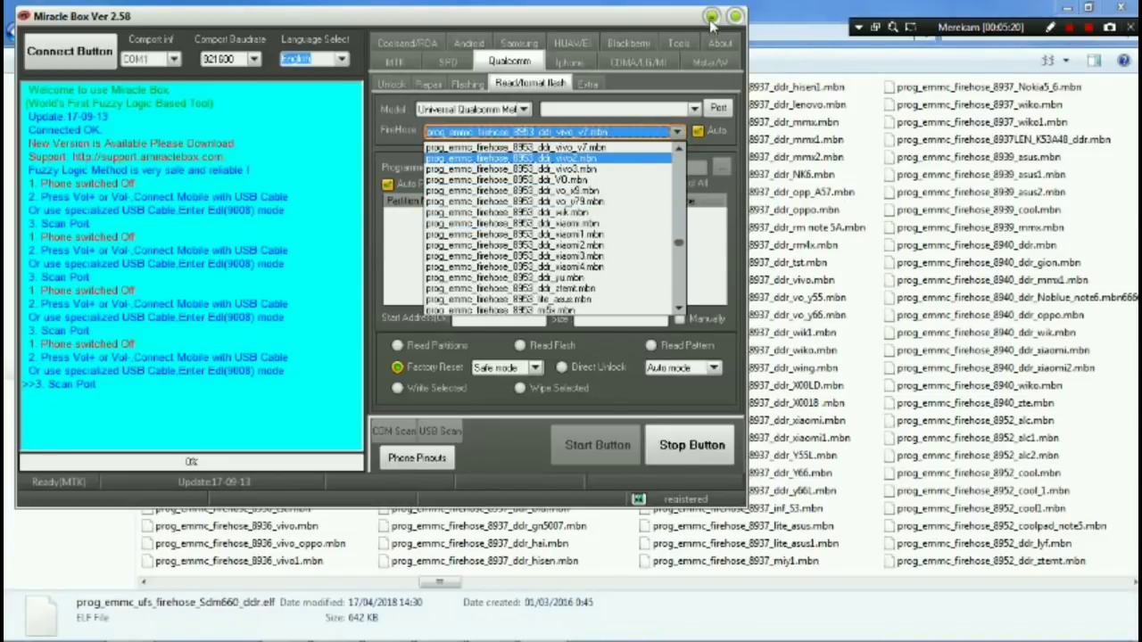
drag(678, 243, 687, 306)
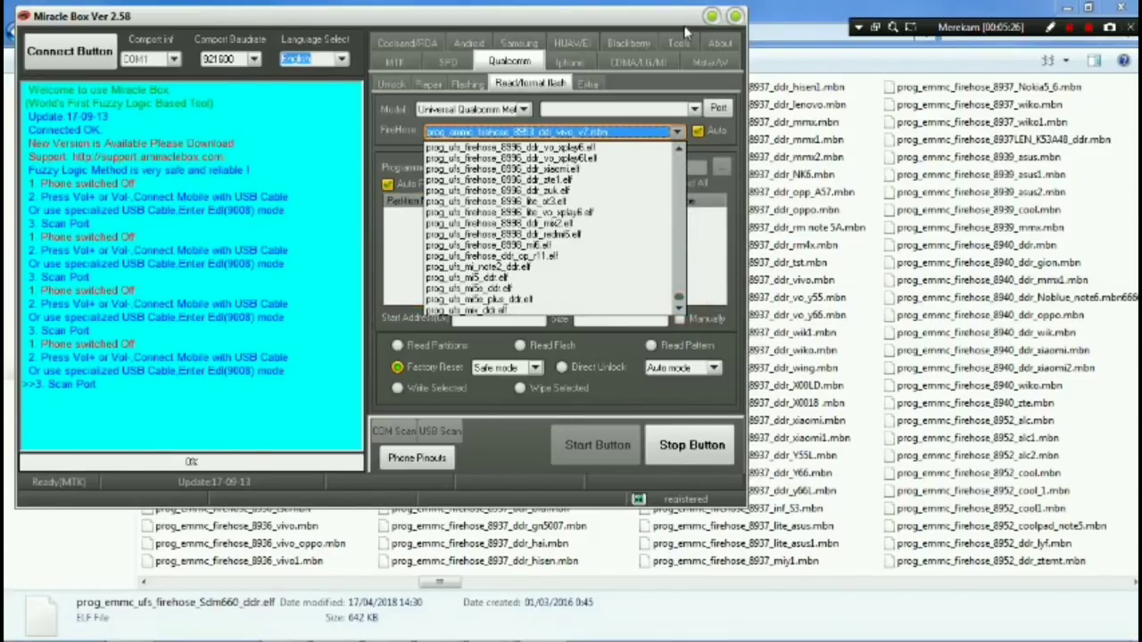
click(714, 17)
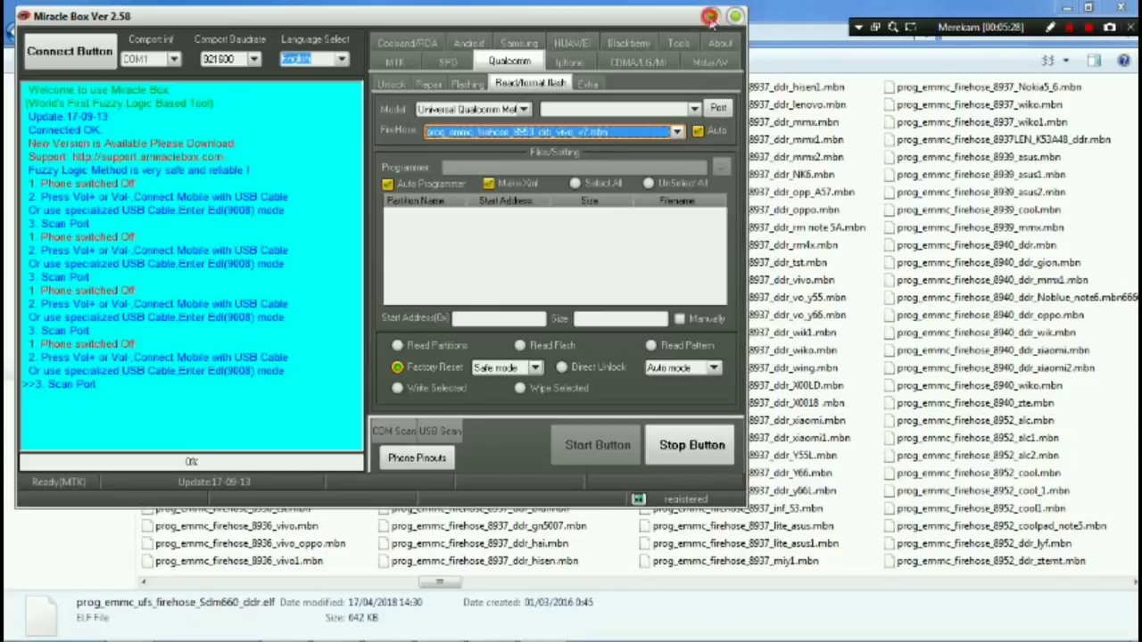
click(713, 17)
- Copy all the files in the collection's Loaders folder and go to Local Disk (C:)
click(661, 226)
scroll(665, 225, right, 1)
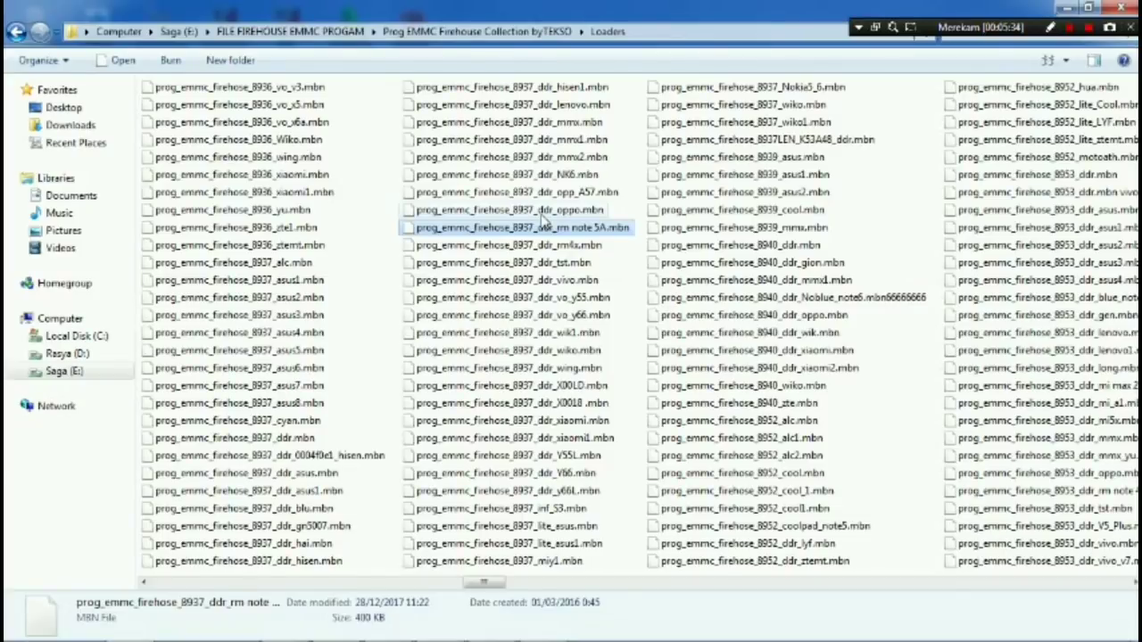
key(ctrl+a)
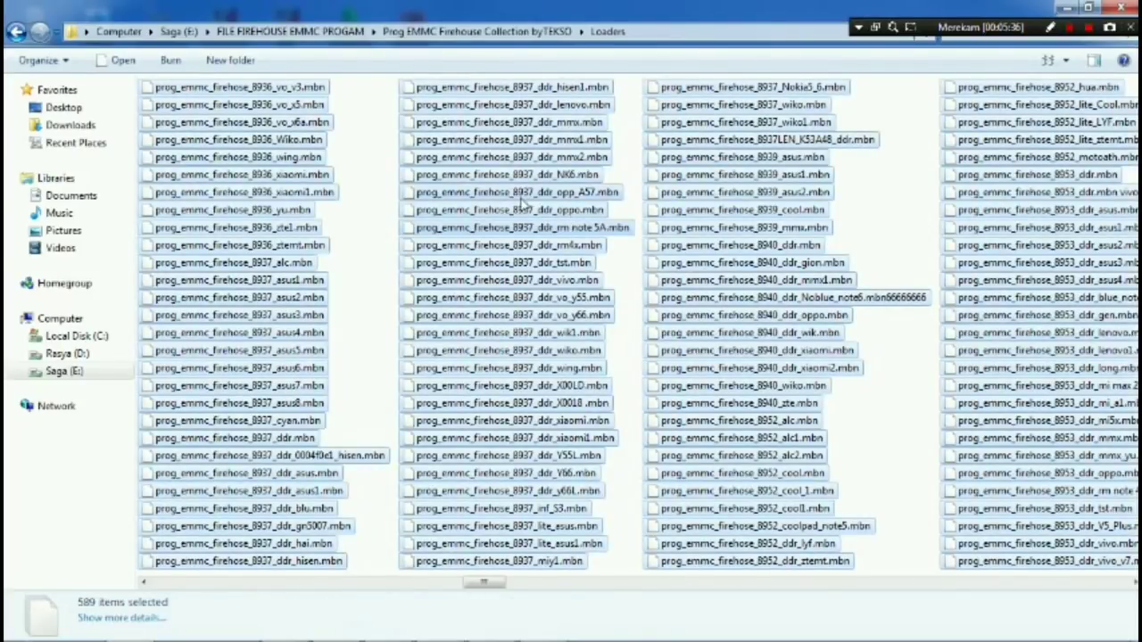
right_click(487, 175)
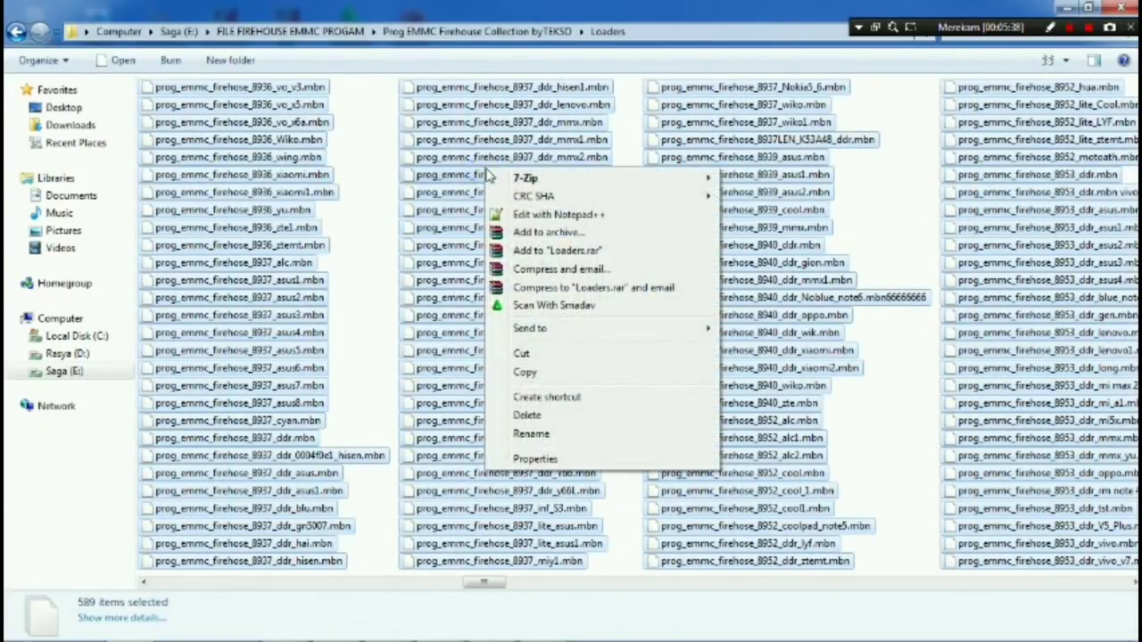
click(525, 371)
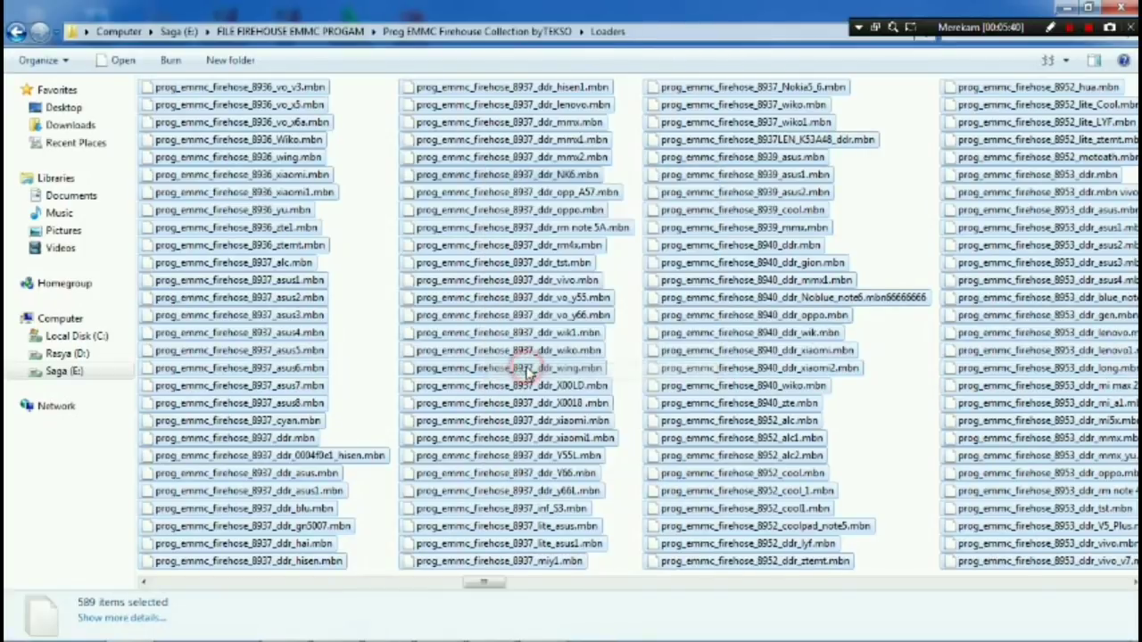
click(79, 337)
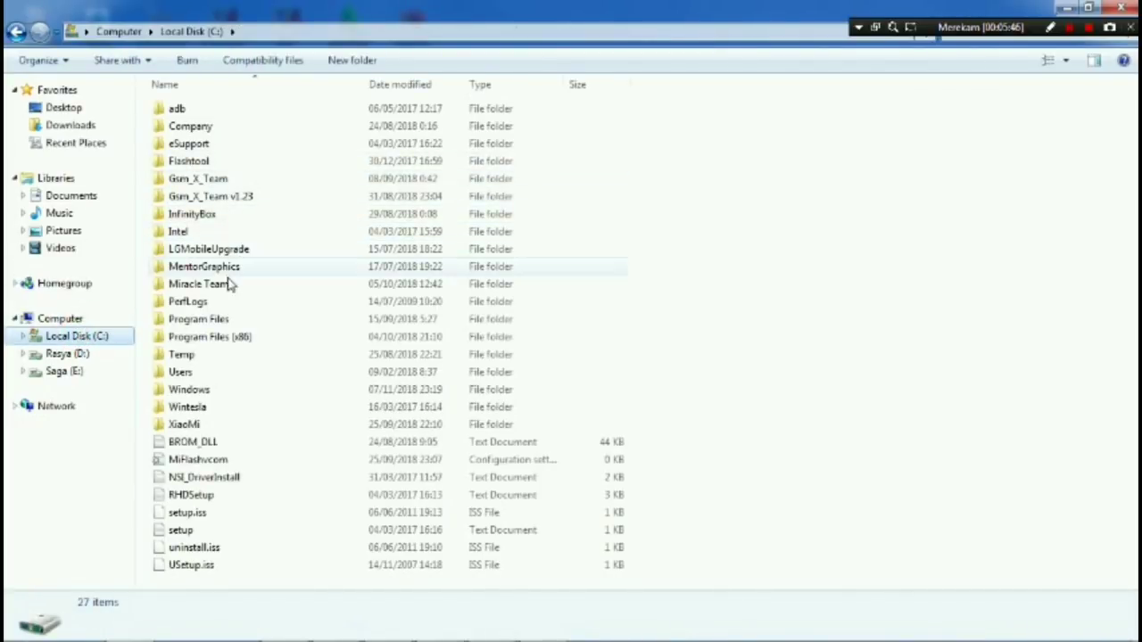
double_click(230, 339)
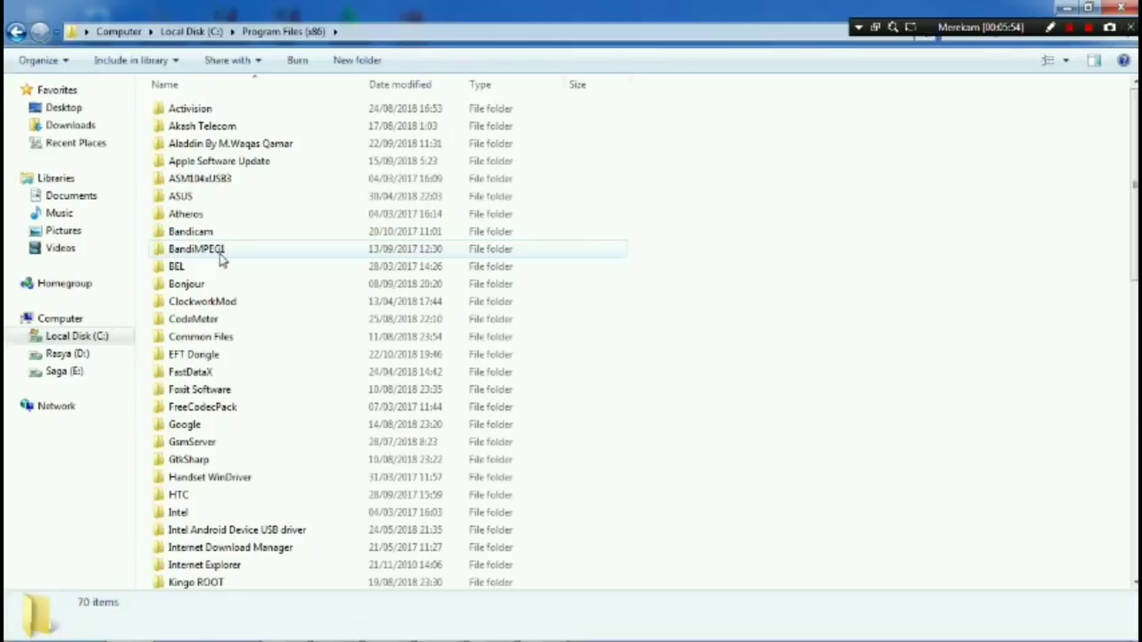
scroll(221, 258, down, 5)
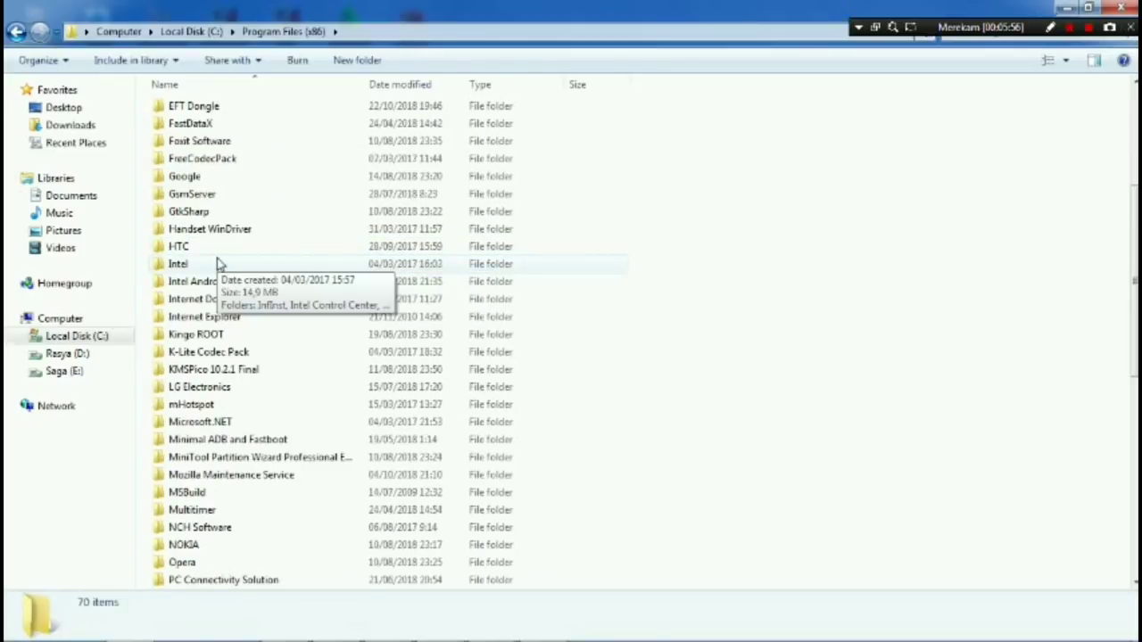
scroll(220, 264, down, 3)
scroll(221, 268, up, 6)
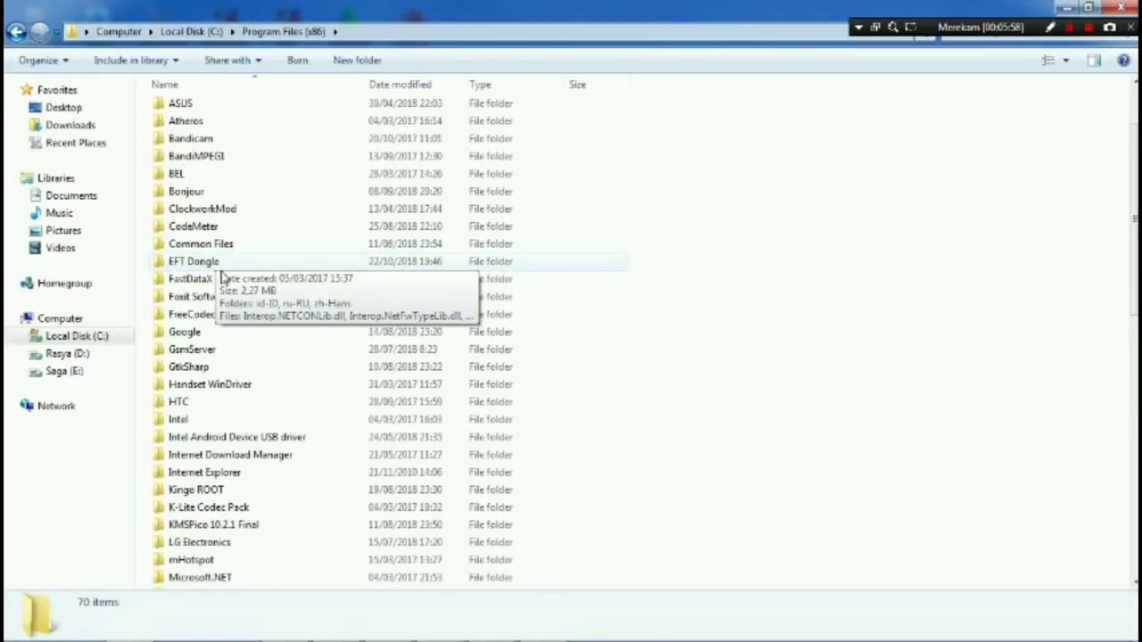
scroll(214, 268, down, 2)
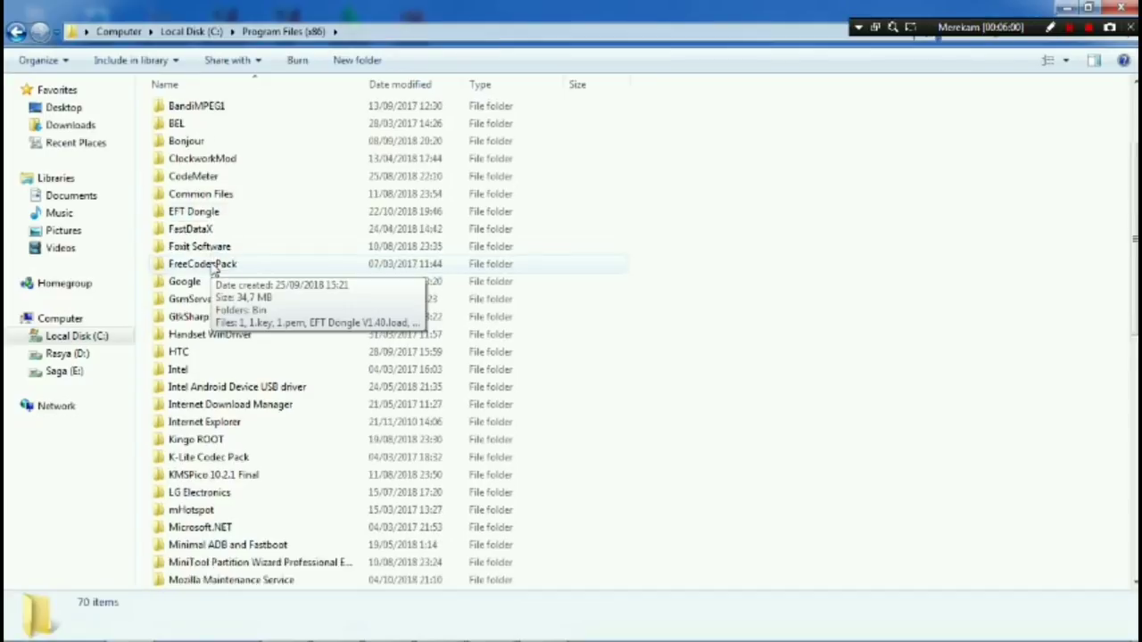
click(16, 32)
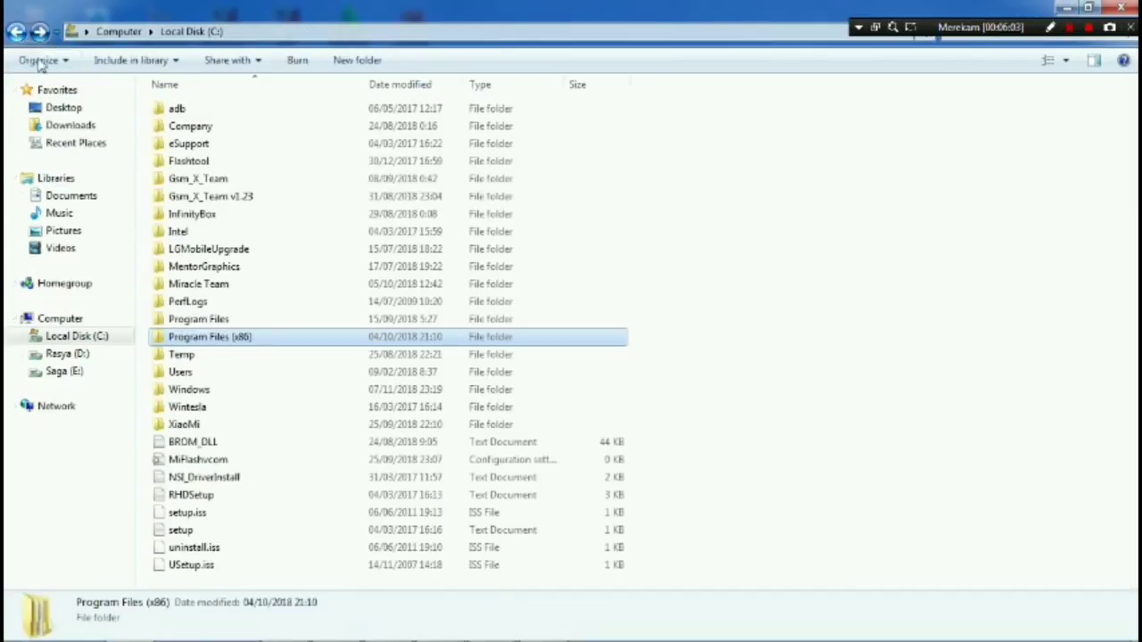
- Open the Loaders folder of the Miracle Box installation at Miracle Team\Miracle Thunder\TOOLS on drive C
click(214, 285)
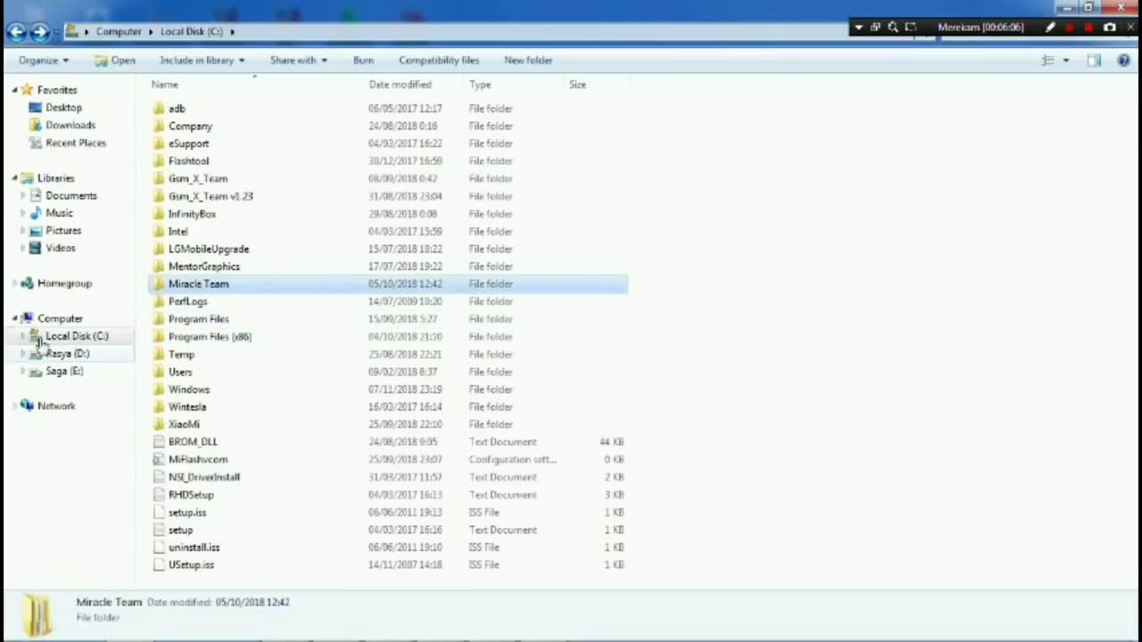
double_click(219, 283)
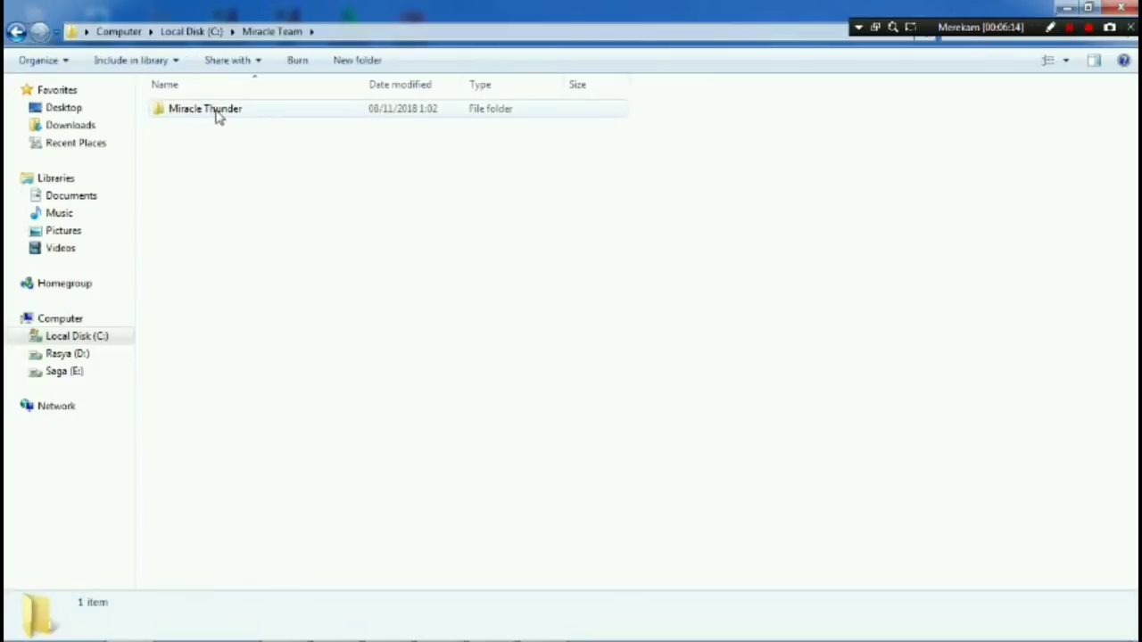
double_click(217, 113)
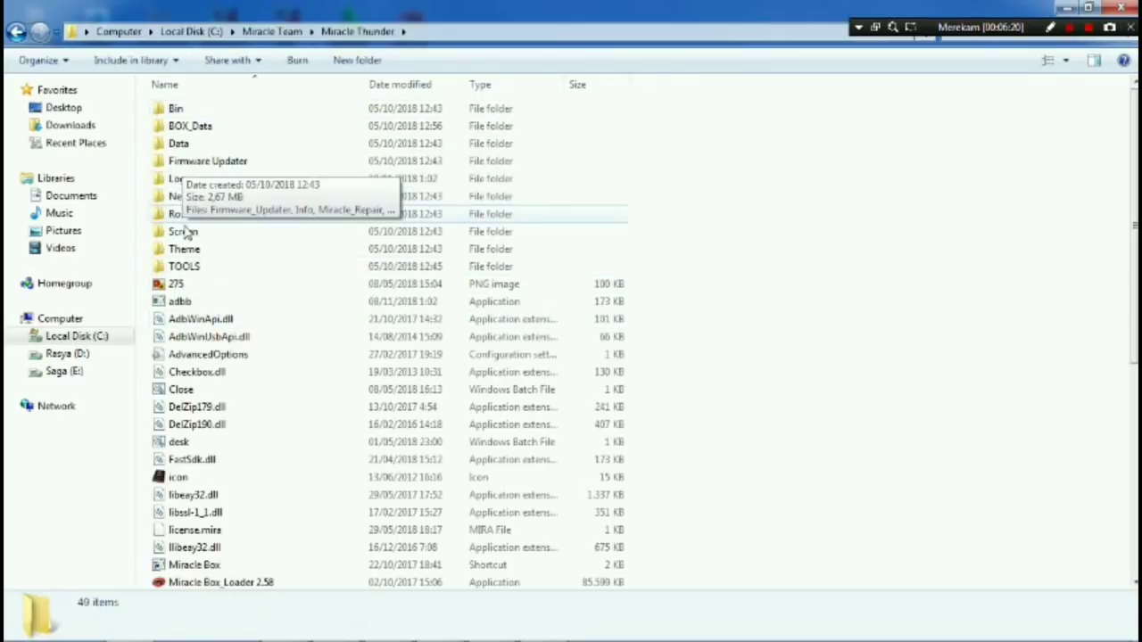
click(191, 269)
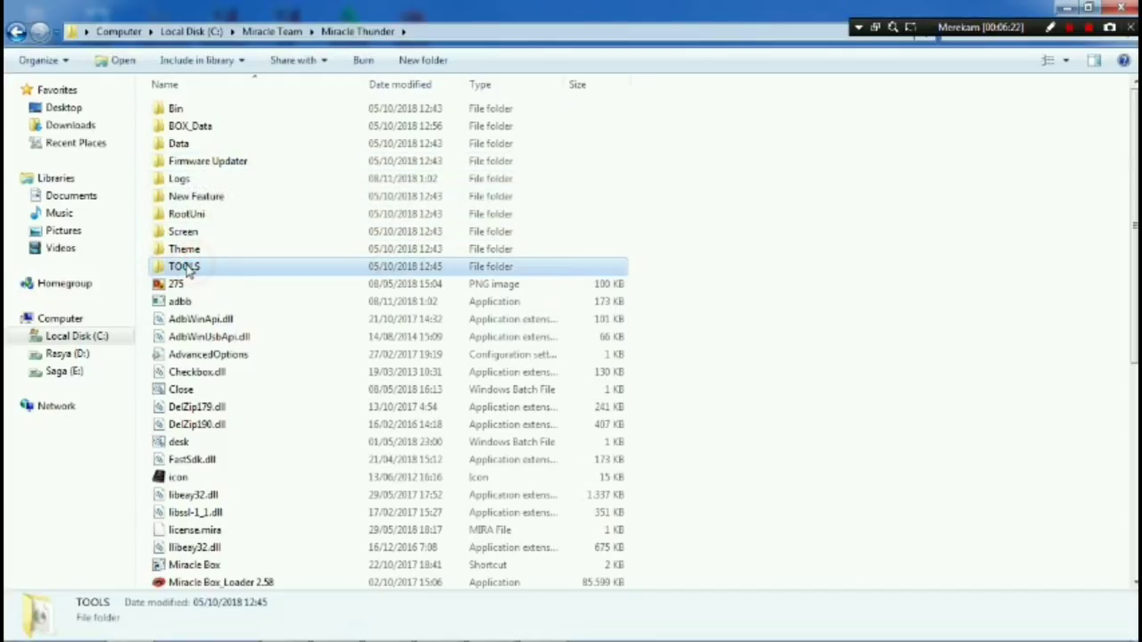
double_click(206, 271)
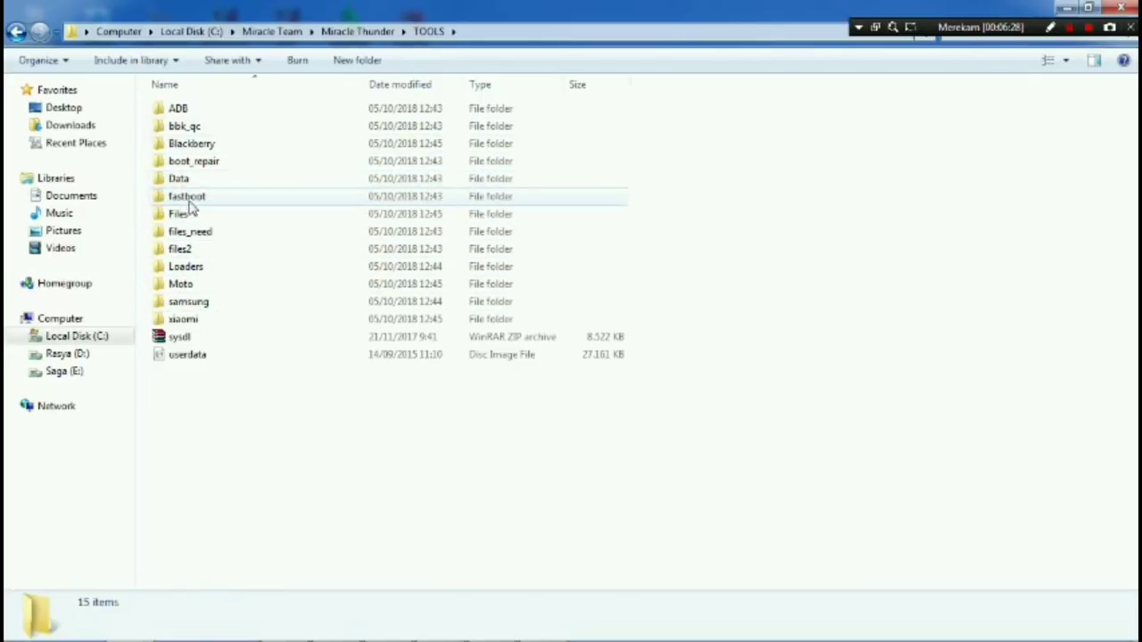
click(197, 270)
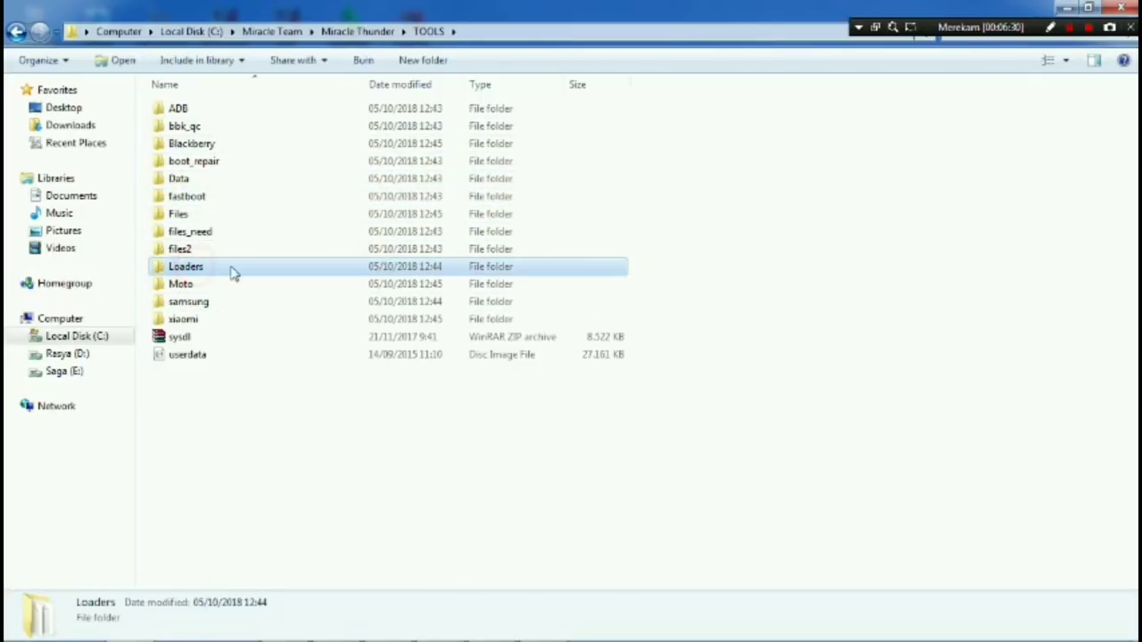
double_click(211, 272)
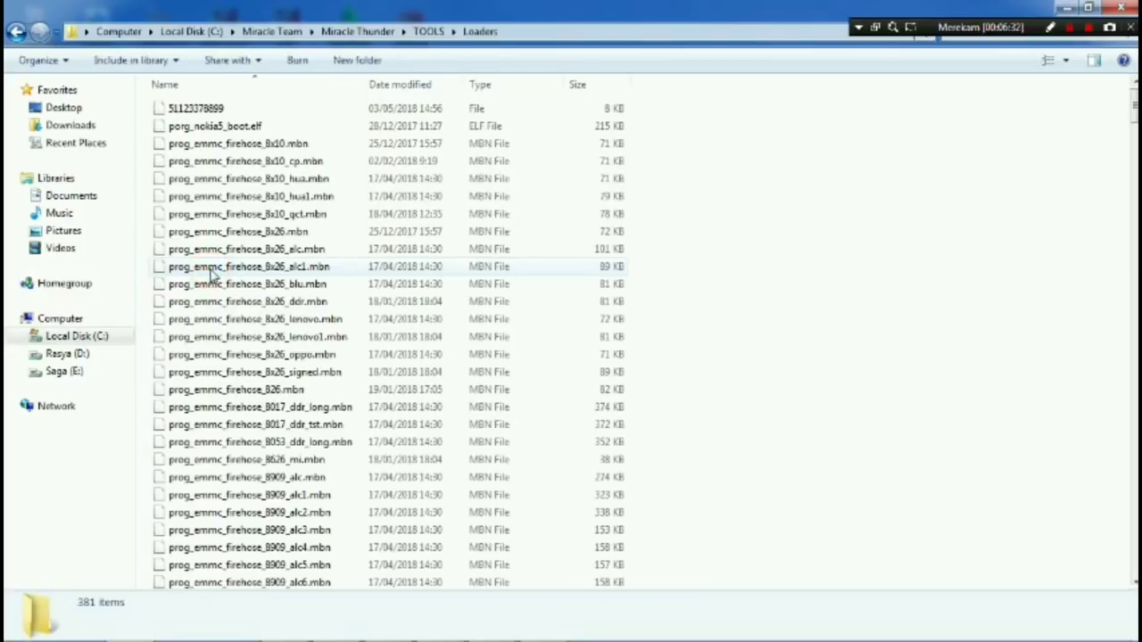
- Paste the copied firehose files into Miracle Thunder's Loaders folder, choosing Don't copy for all the same-name conflicts
click(253, 198)
scroll(252, 204, down, 6)
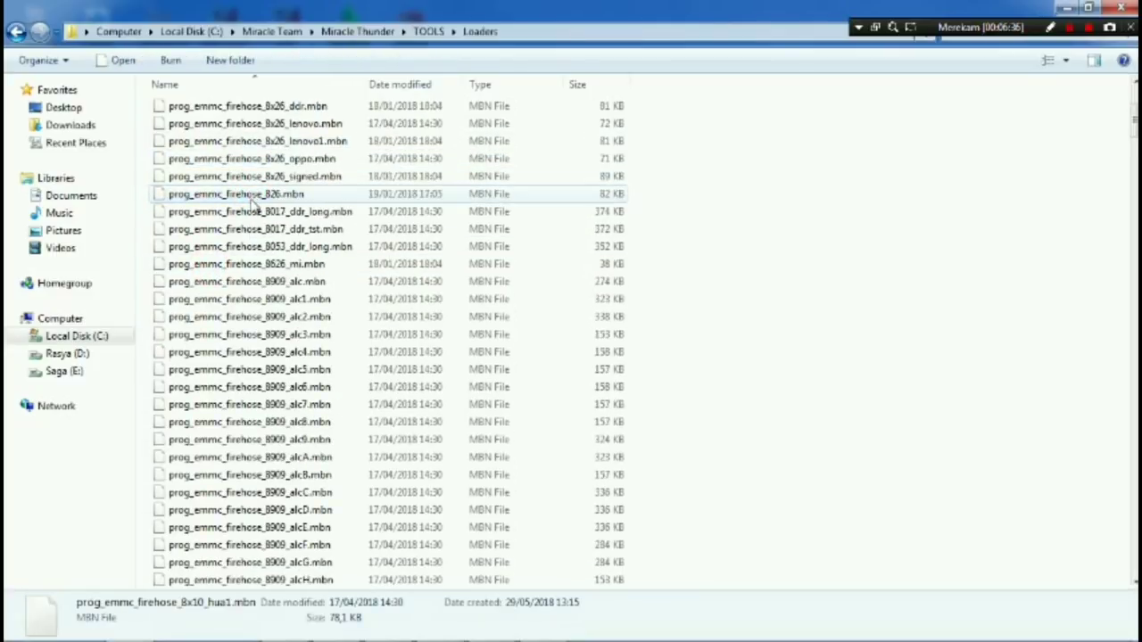
scroll(251, 205, down, 5)
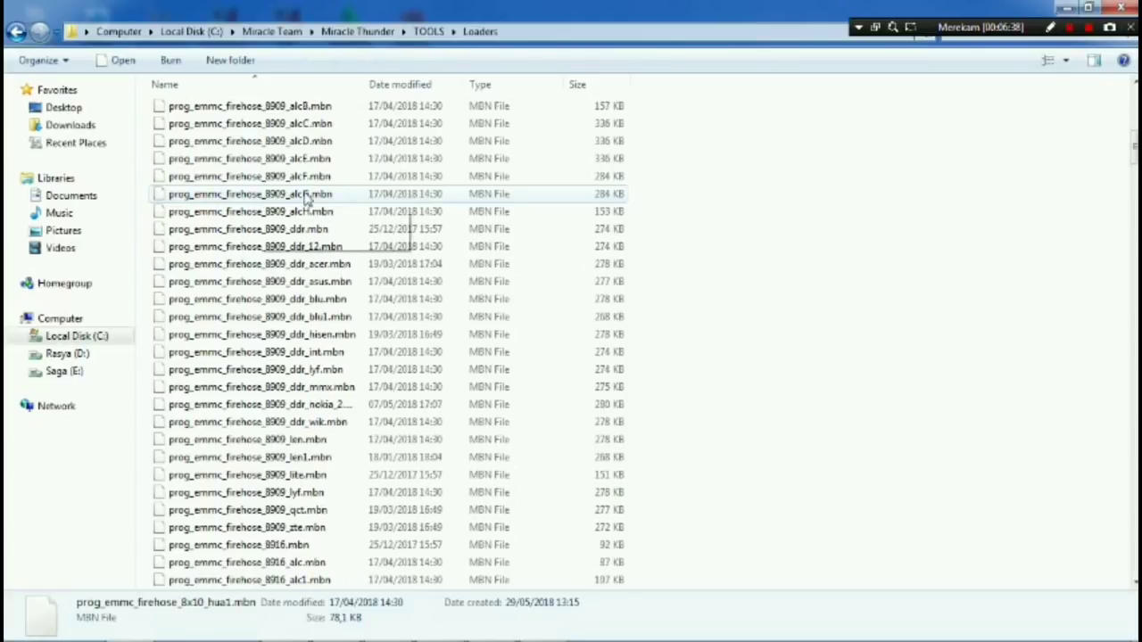
right_click(725, 208)
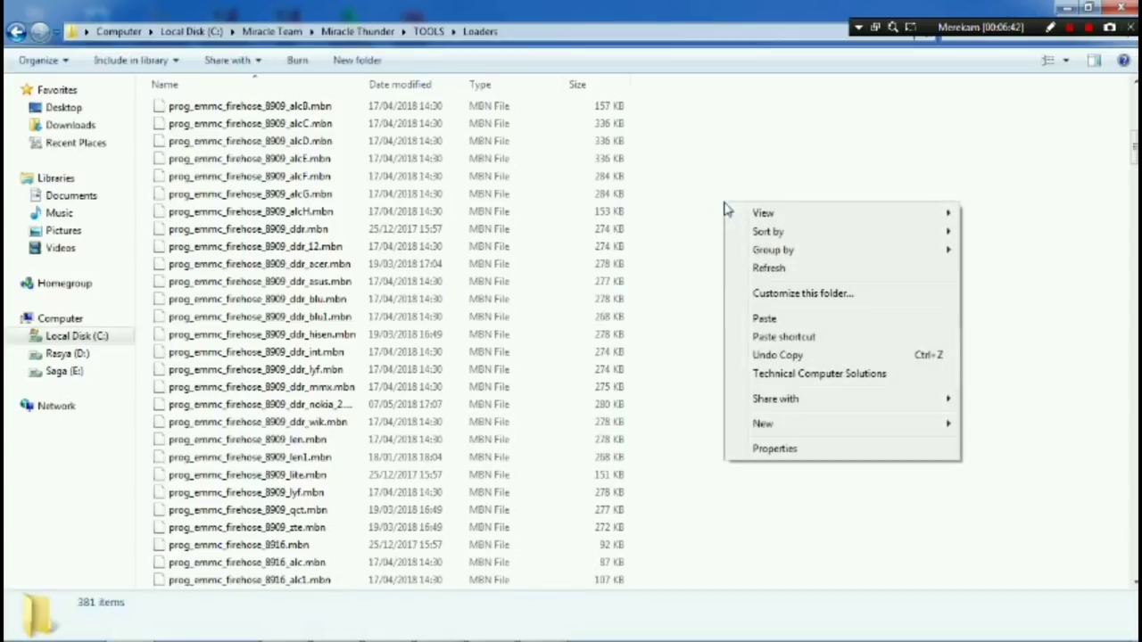
click(762, 319)
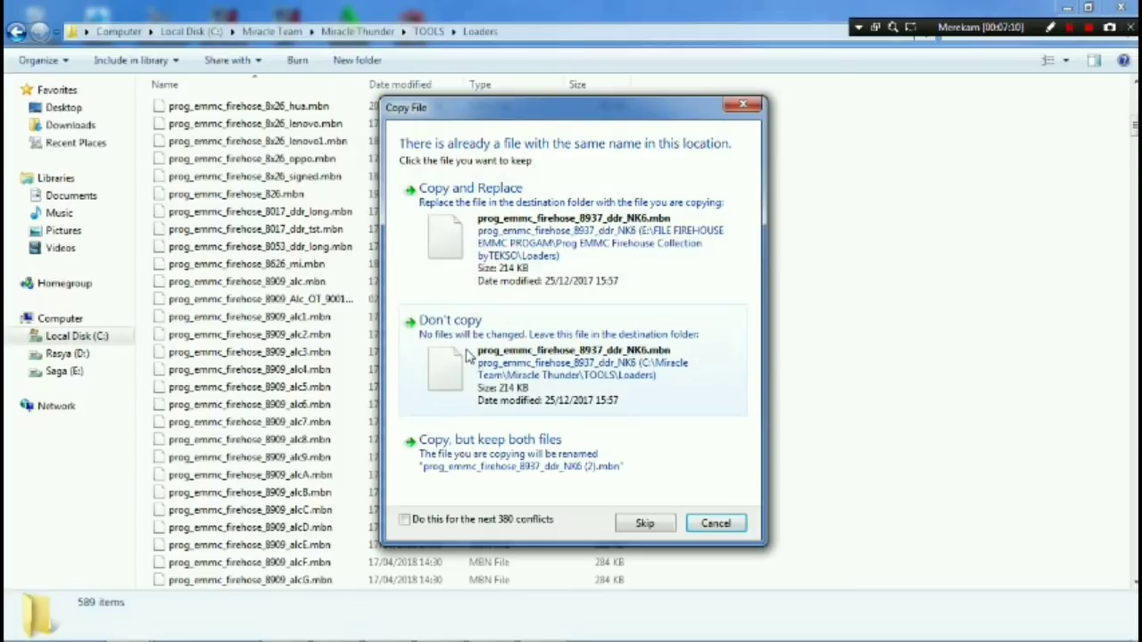
click(404, 519)
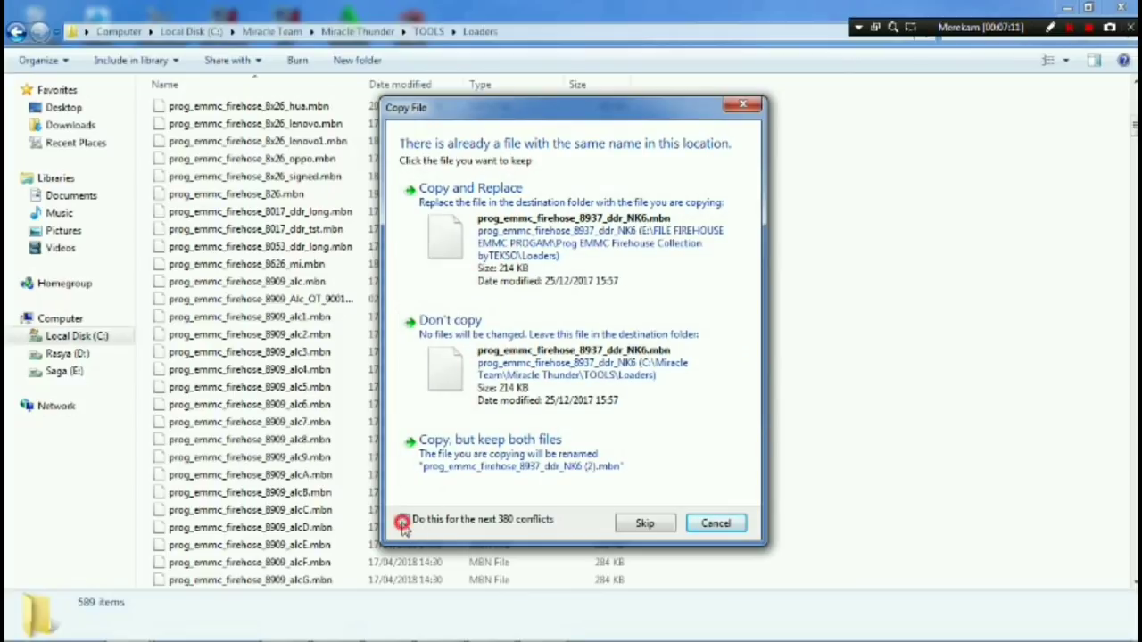
click(488, 399)
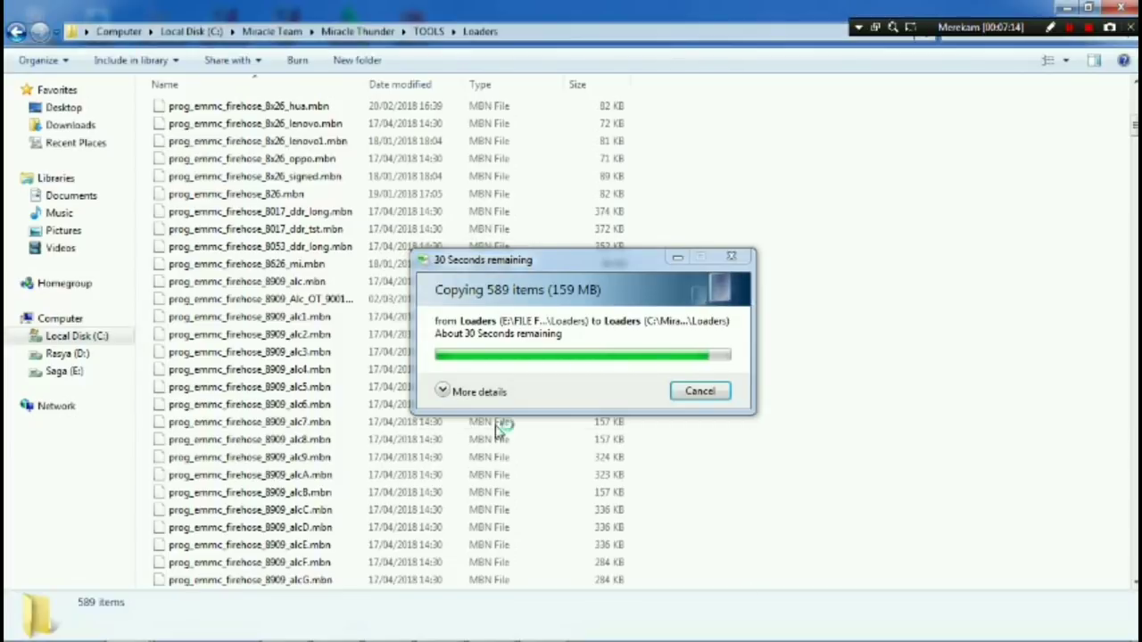
- Look through the newly added files in Miracle Thunder's Loaders folder, from the 8937 programmers to the prog_emmc_rm and ufs ones
scroll(462, 389, down, 7)
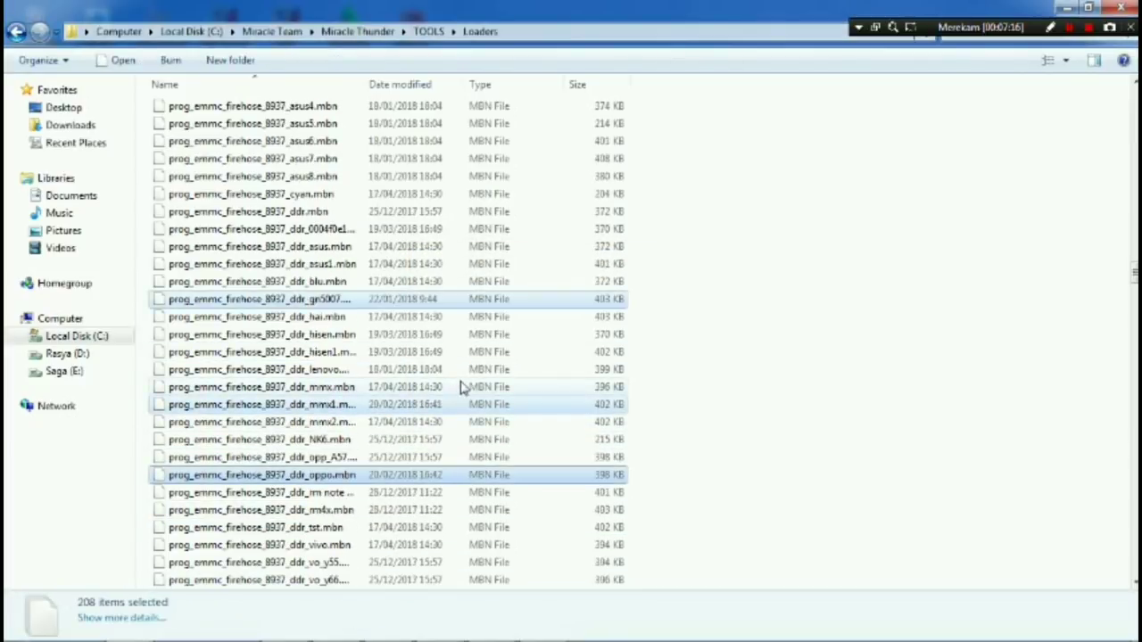
scroll(462, 390, down, 6)
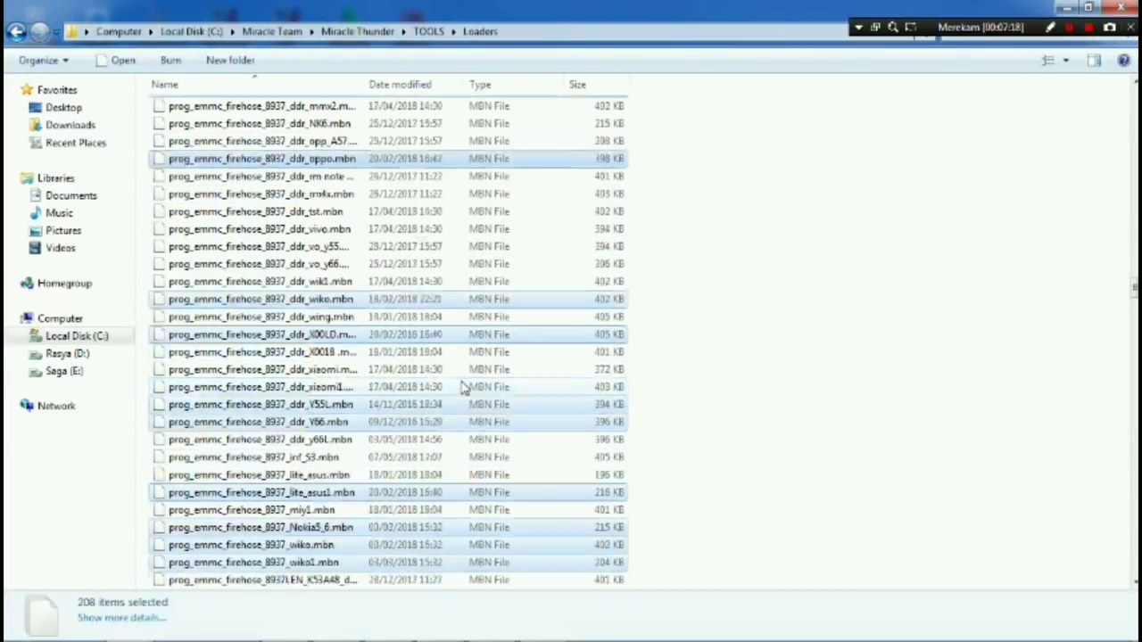
scroll(463, 382, down, 20)
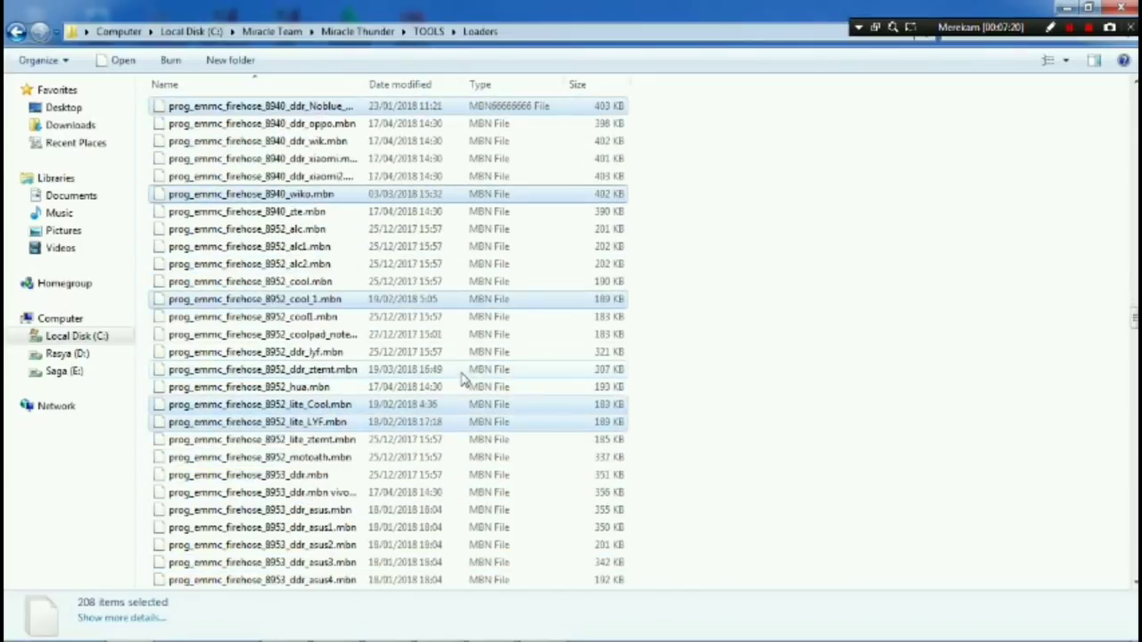
scroll(463, 375, down, 20)
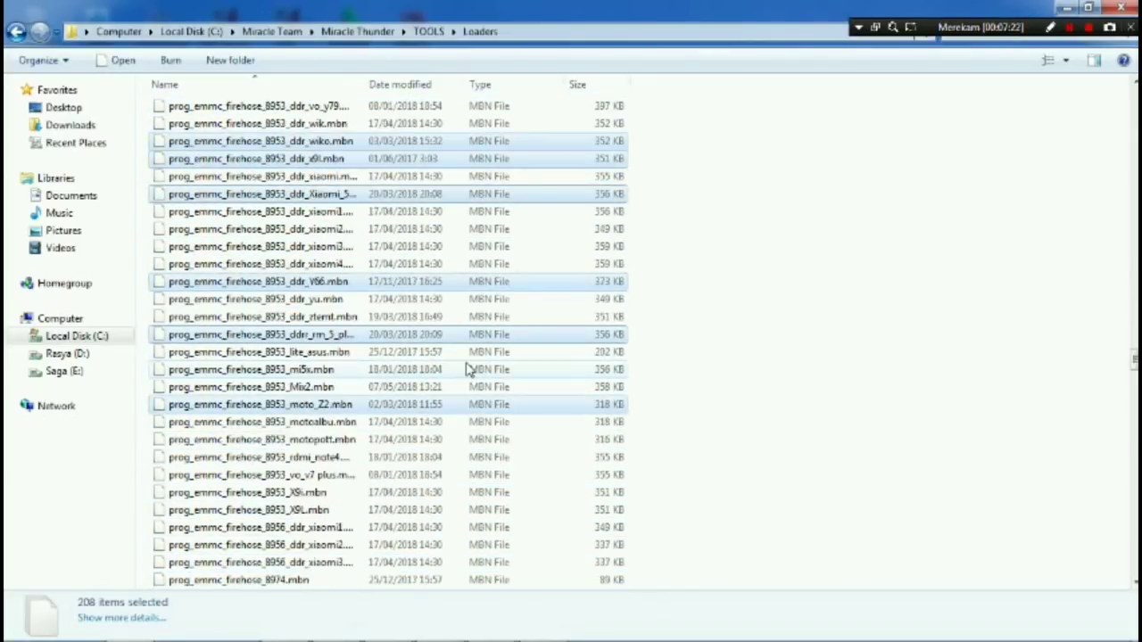
scroll(464, 361, down, 20)
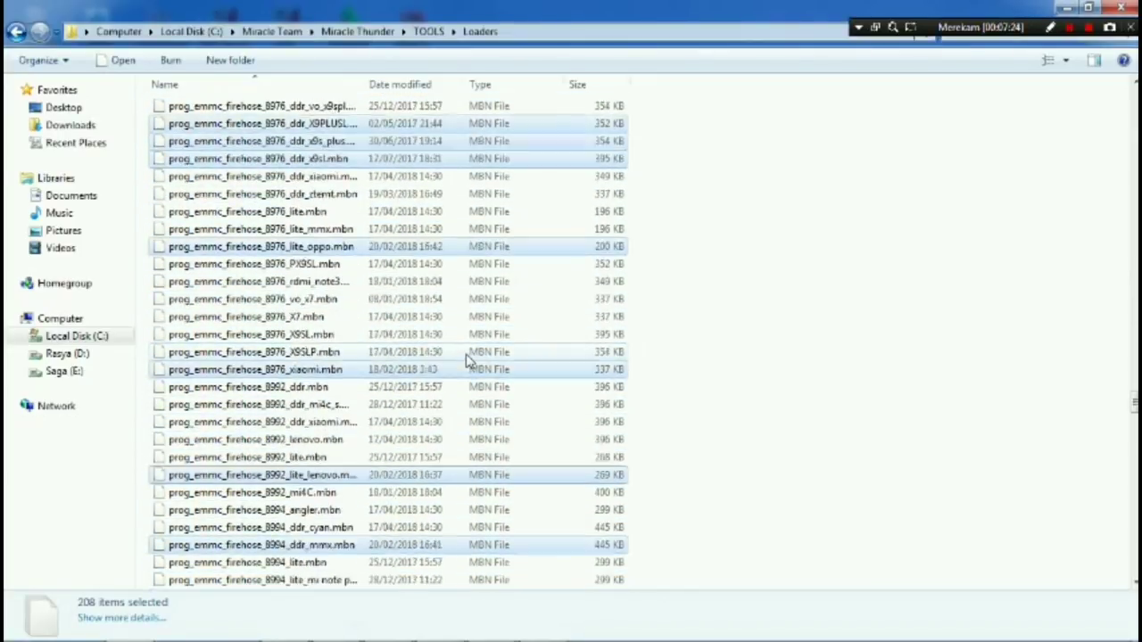
scroll(464, 360, down, 10)
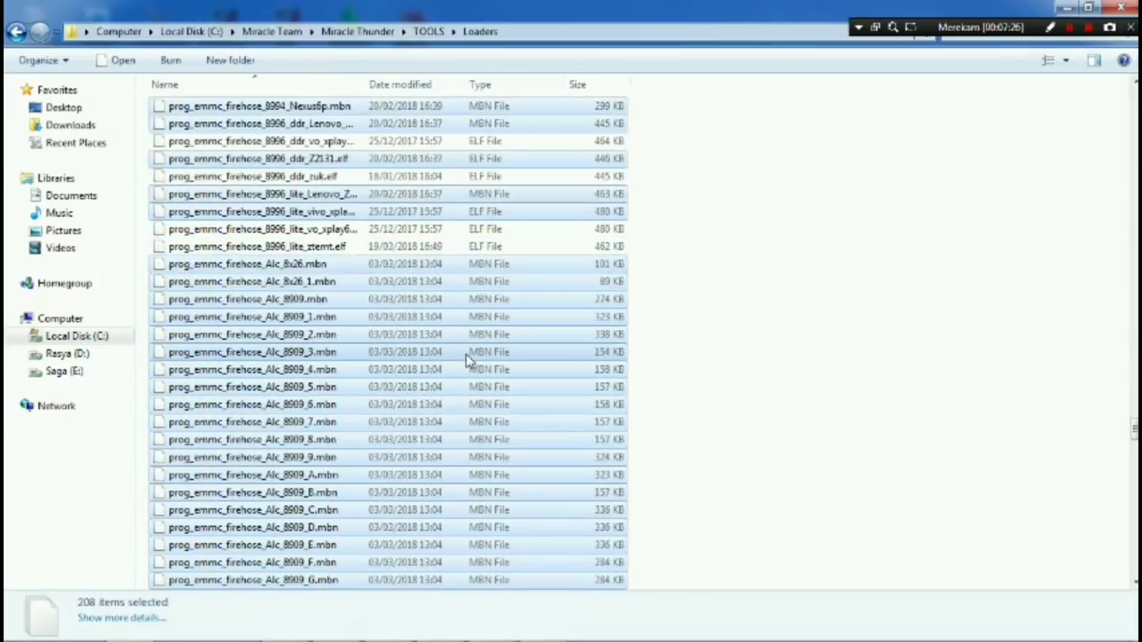
scroll(465, 360, down, 20)
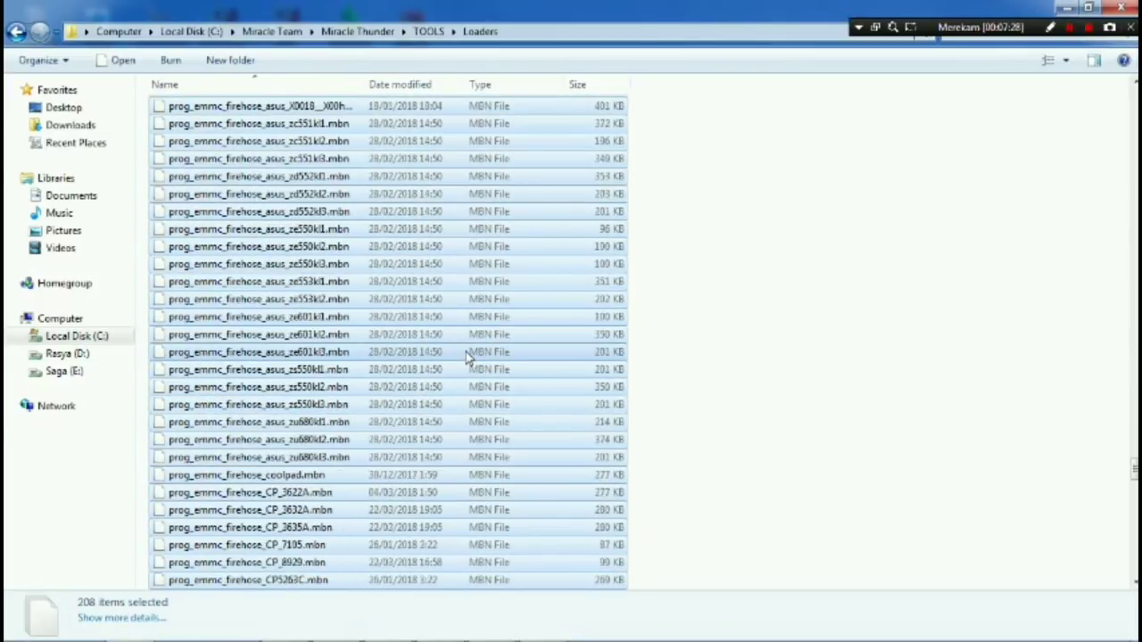
scroll(464, 354, down, 20)
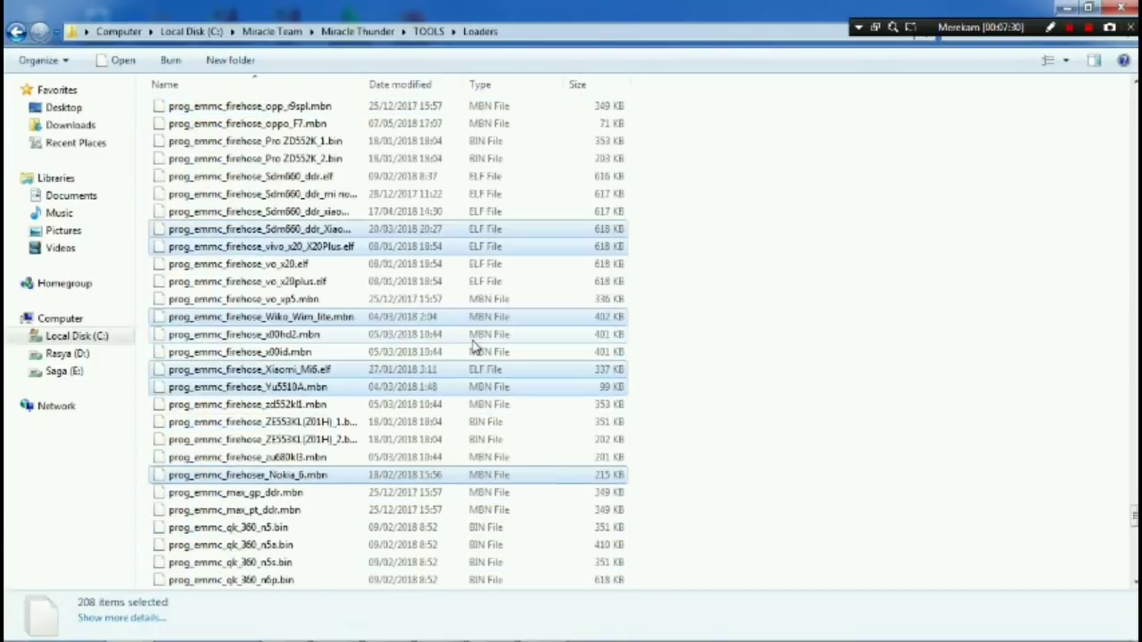
scroll(474, 343, down, 3)
scroll(476, 334, up, 11)
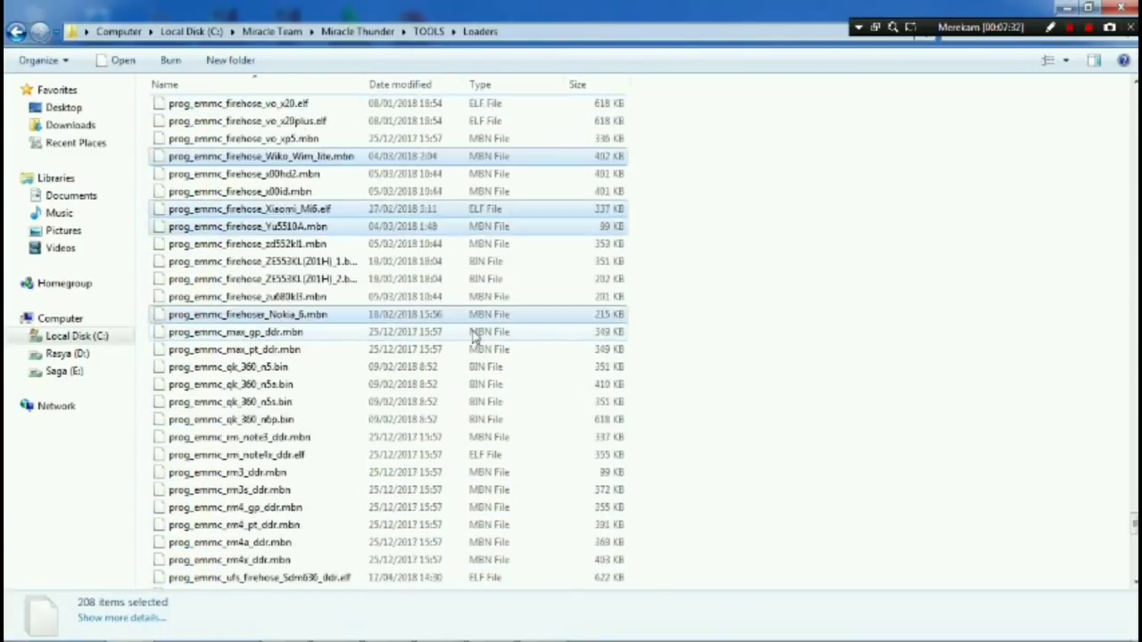
- Go back to the Loaders folder of Prog EMMC Firehouse Collection byTEKSO on drive E and look over its files
click(74, 373)
double_click(217, 354)
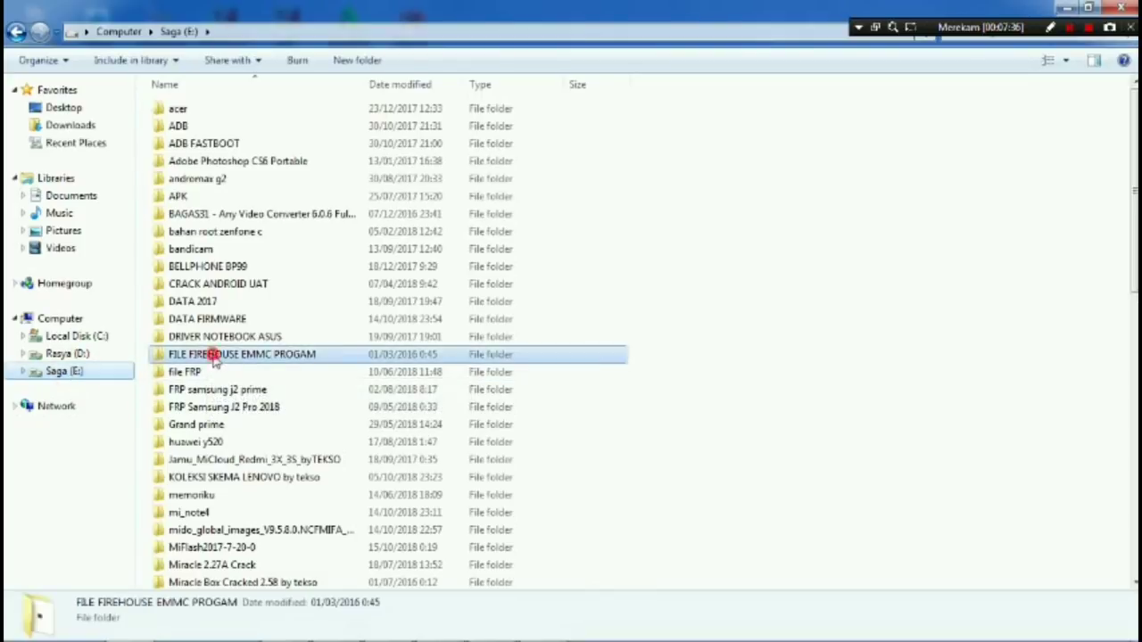
double_click(214, 113)
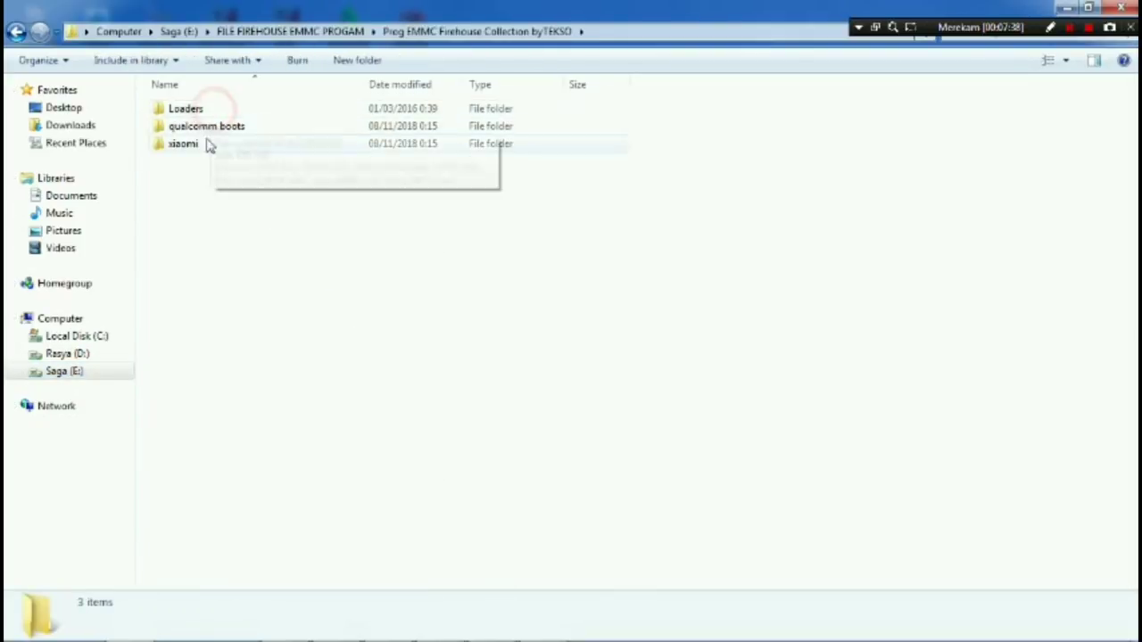
double_click(196, 109)
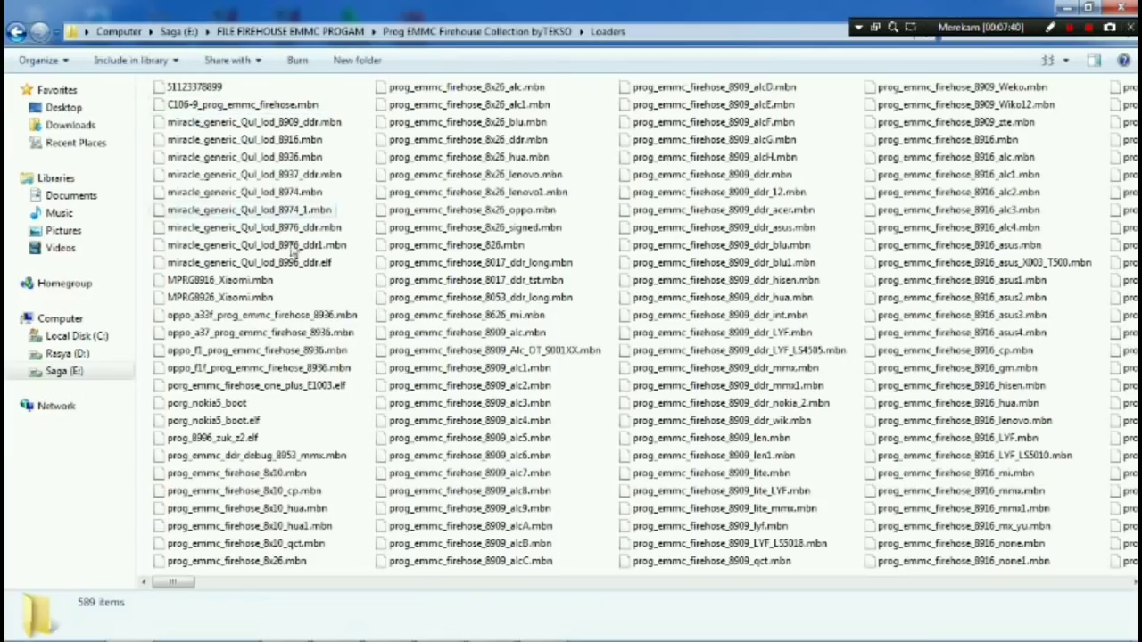
click(473, 271)
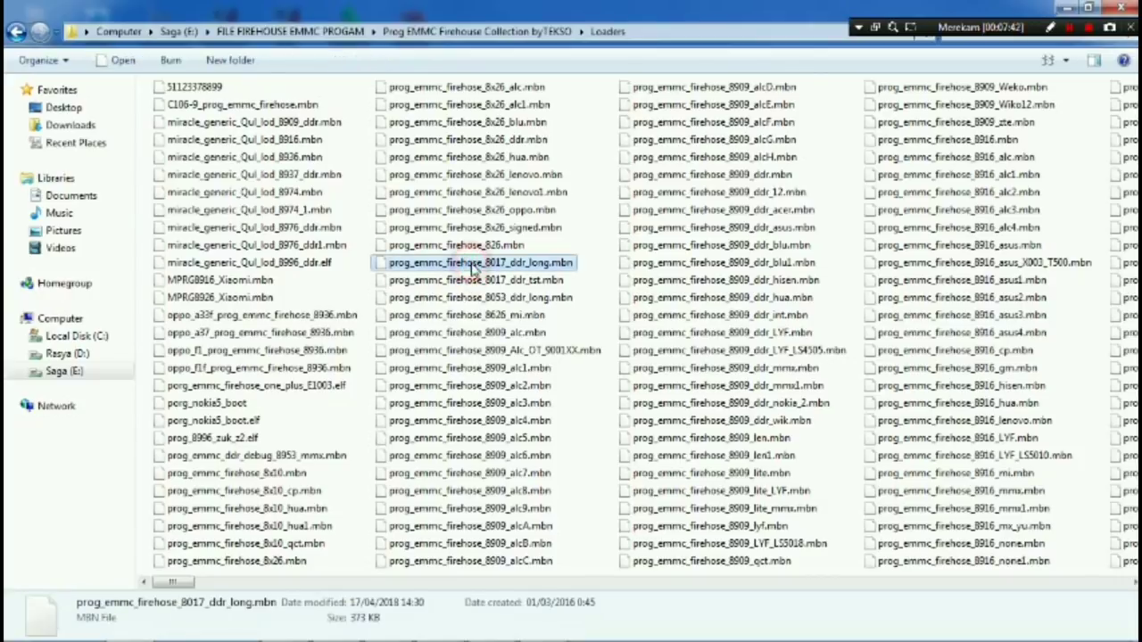
scroll(410, 258, right, 4)
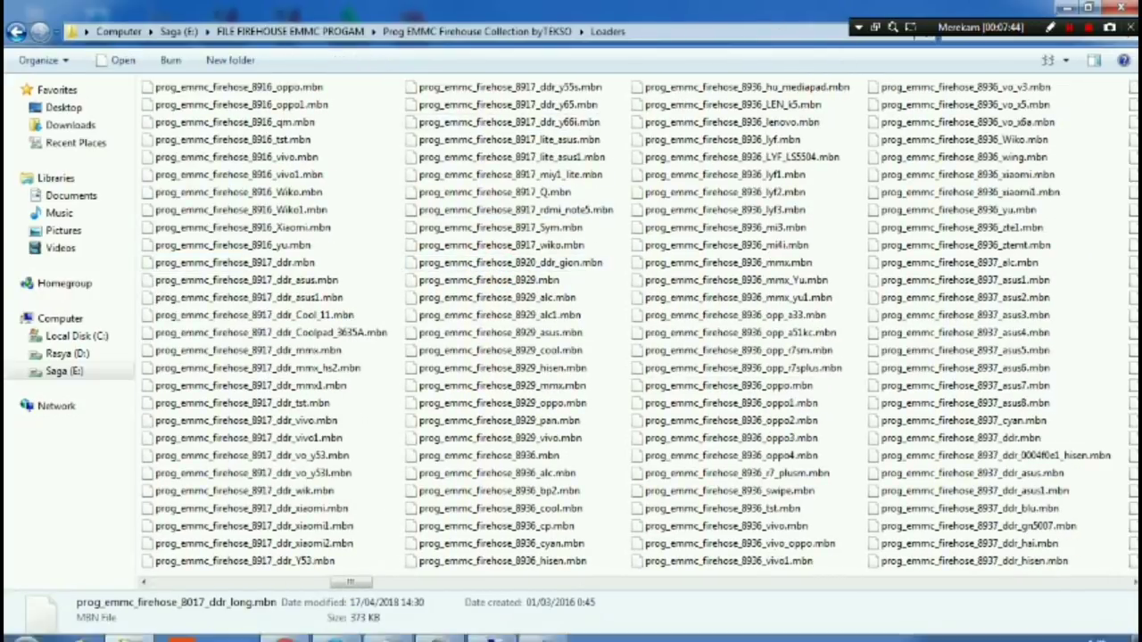
- Switch to Miracle Box, close the program, and minimize the collection's folder window to show the desktop
click(542, 627)
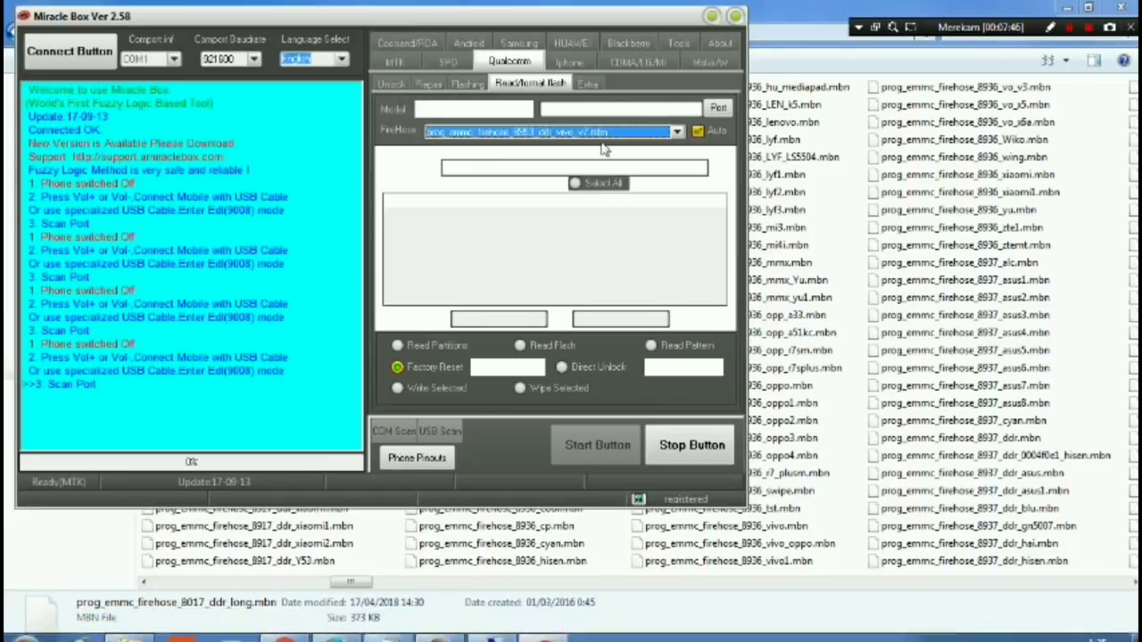
click(734, 17)
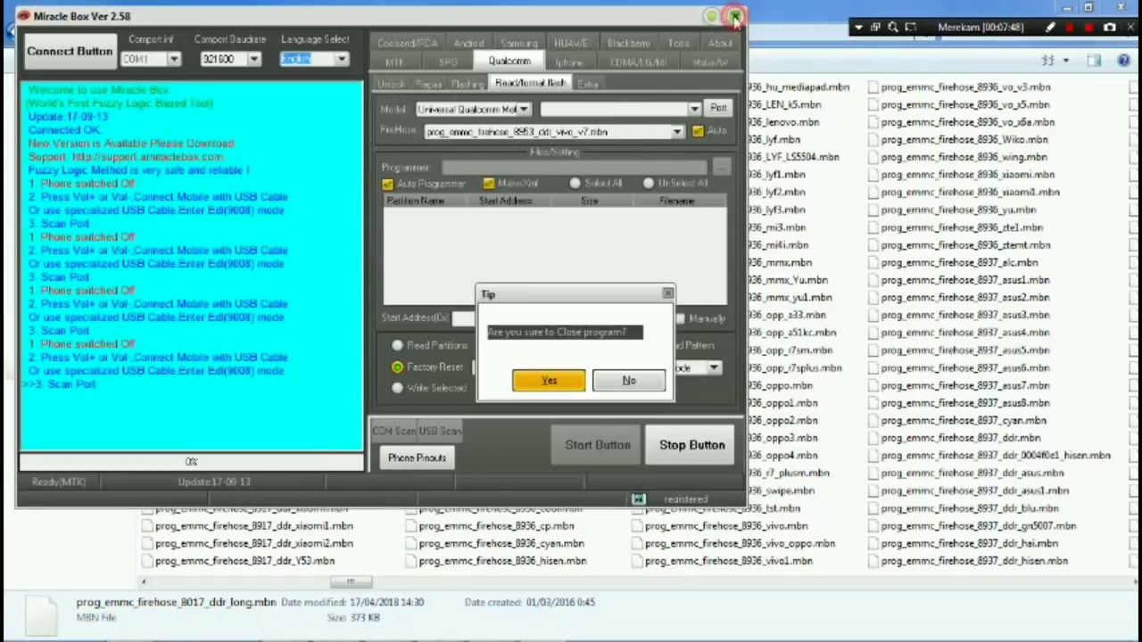
click(553, 382)
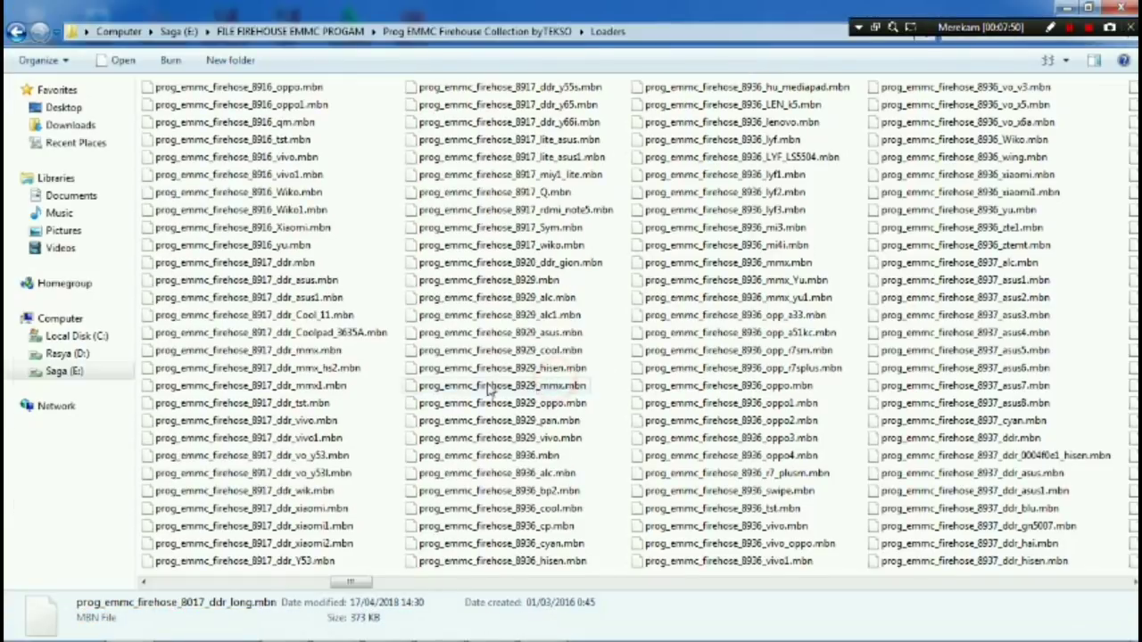
click(1071, 8)
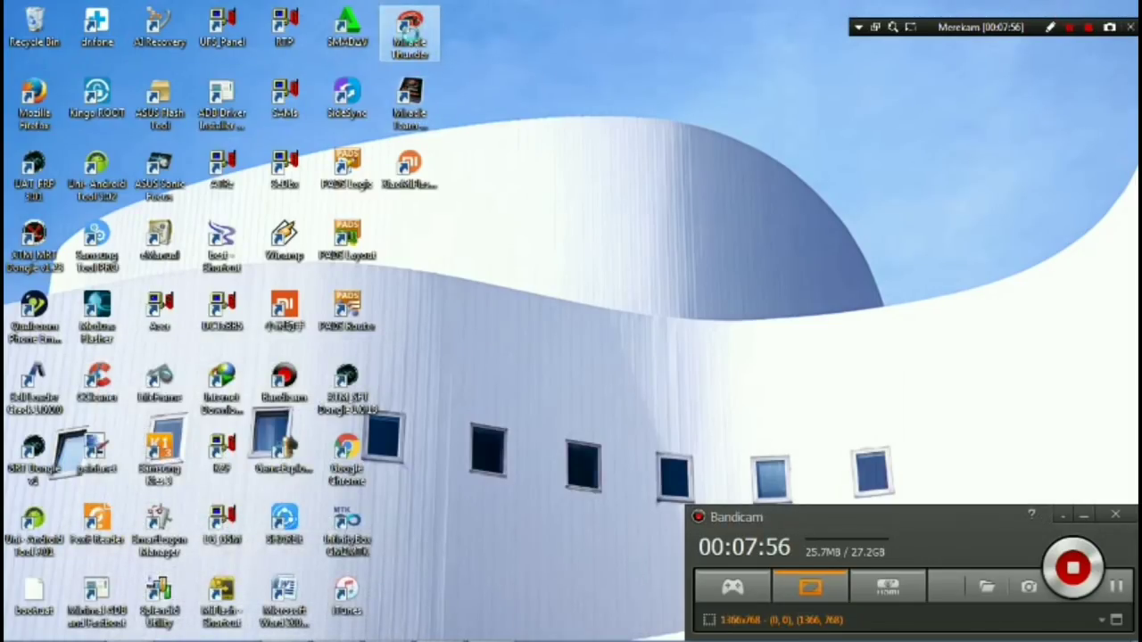
- Open the file location of the Miracle Thunder desktop shortcut and select Miracle Box_Loader 2.58
right_click(410, 29)
click(455, 80)
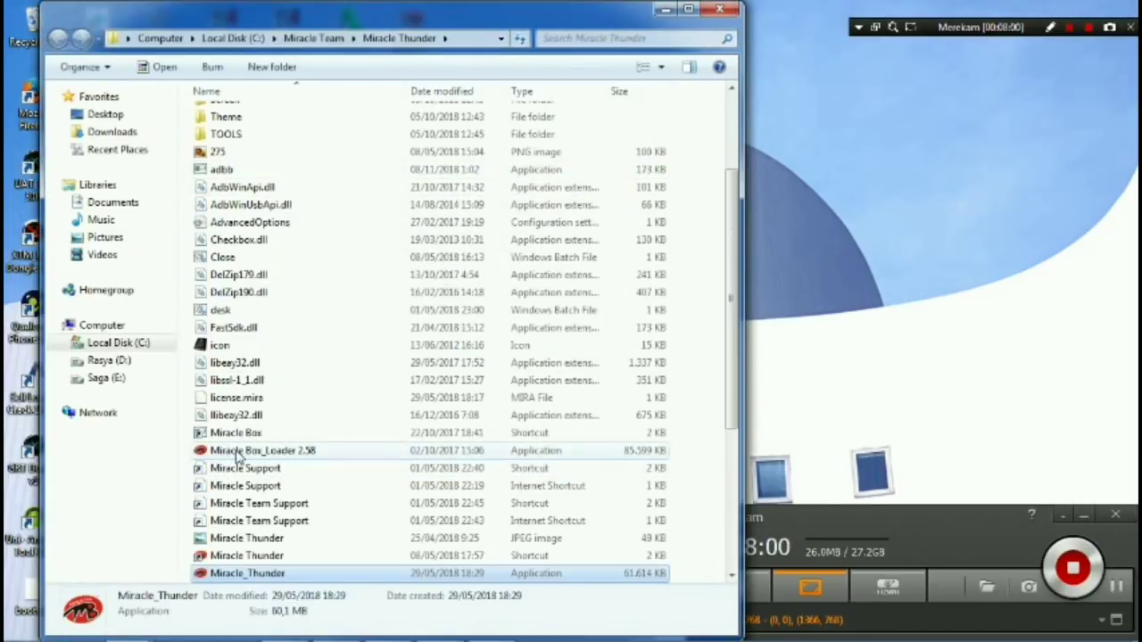
click(239, 454)
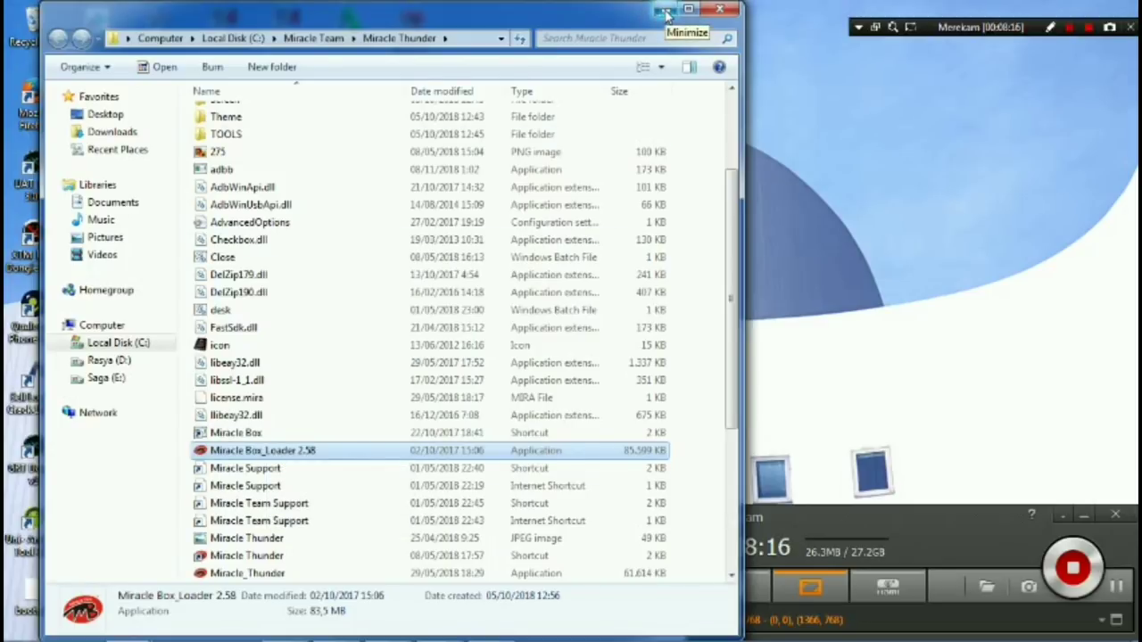
mouse_move(602, 19)
mouse_down()
mouse_move(604, 4)
mouse_move(601, 30)
mouse_up()
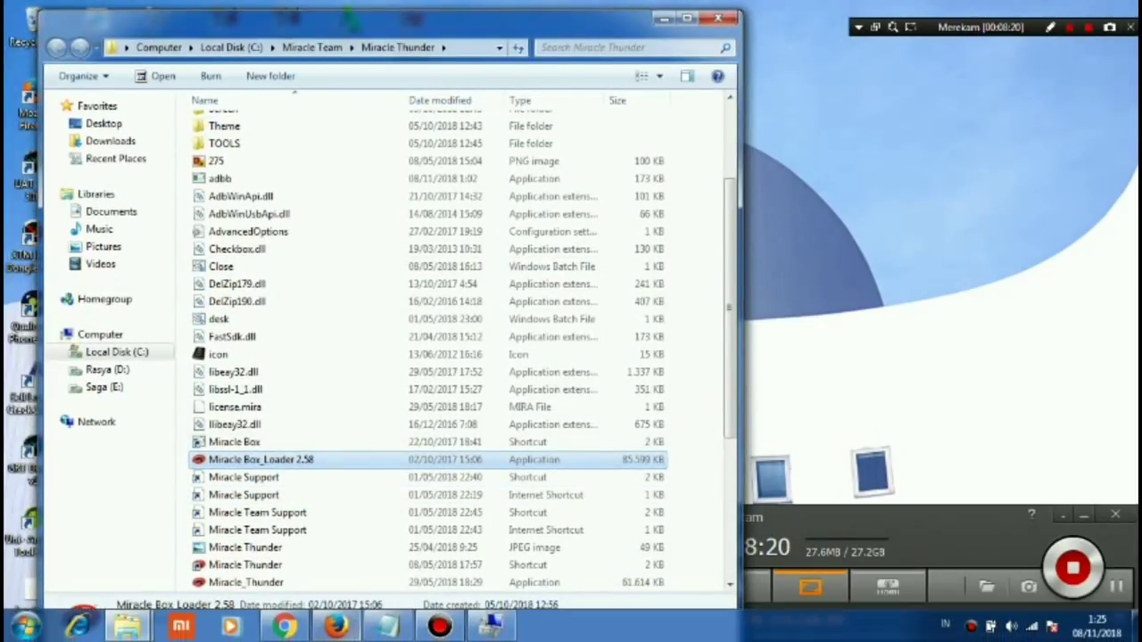
mouse_move(336, 627)
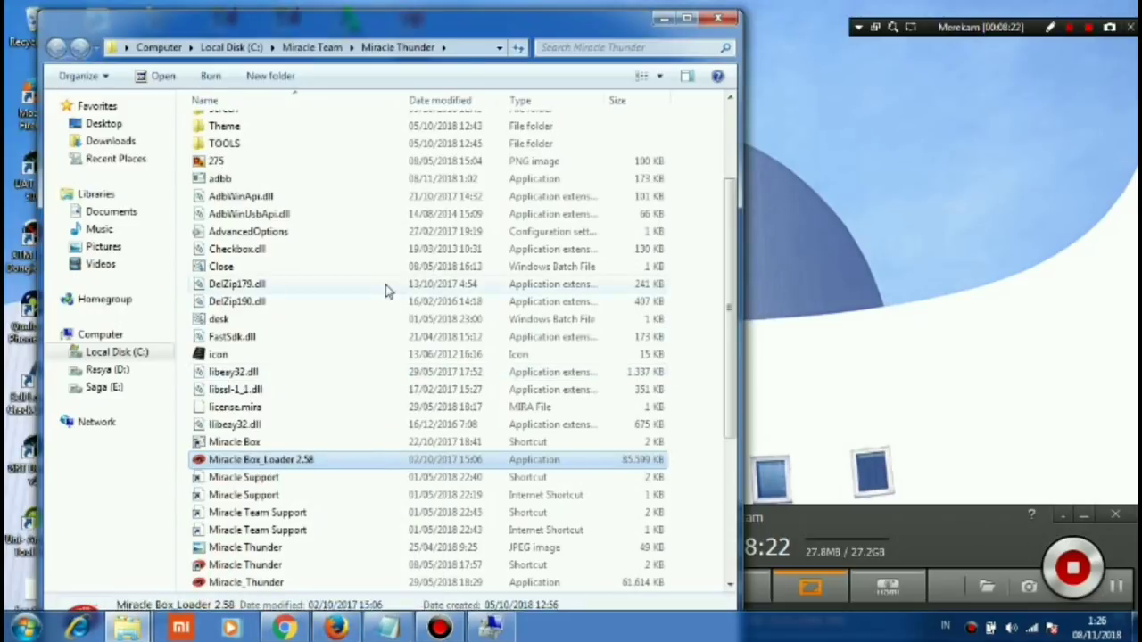
- Run Miracle Box_Loader 2.58 as administrator and minimize the Miracle Thunder folder window
right_click(300, 466)
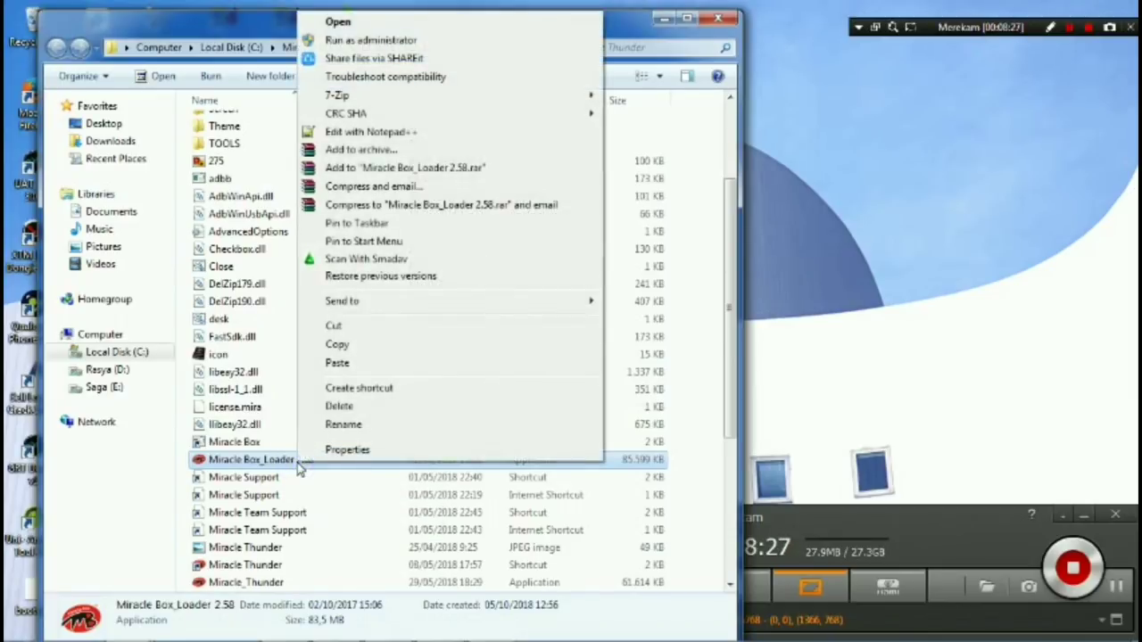
click(374, 40)
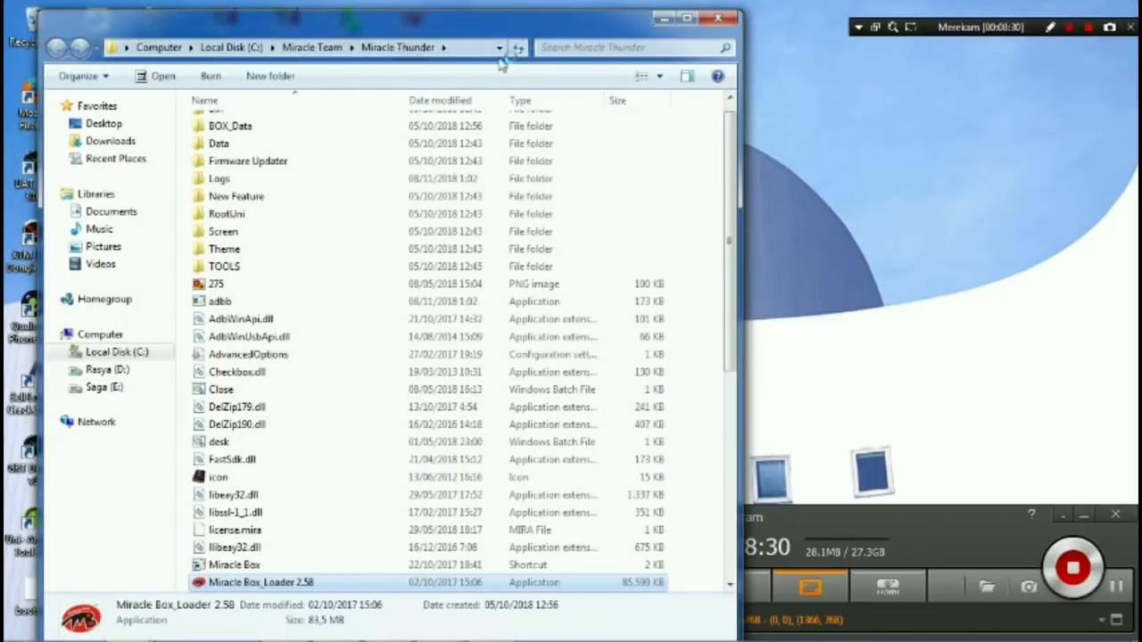
click(663, 19)
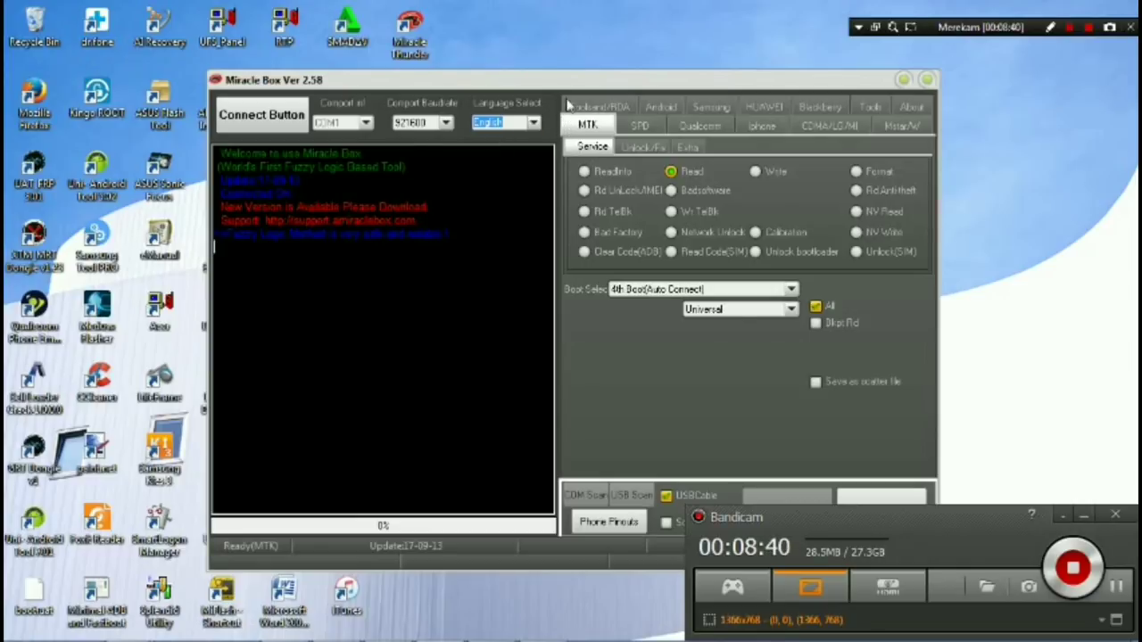
- Move the Miracle Box window clear of the recorder panel and open the FireHose loader list in the Qualcomm Unlock section
drag(576, 89, 387, 20)
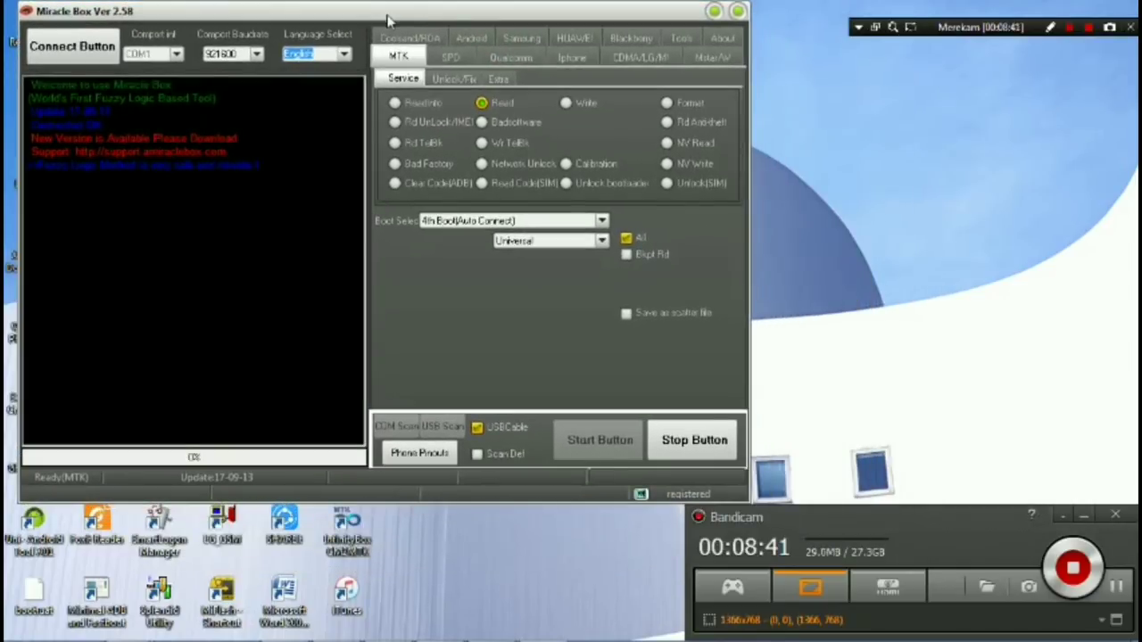
click(503, 56)
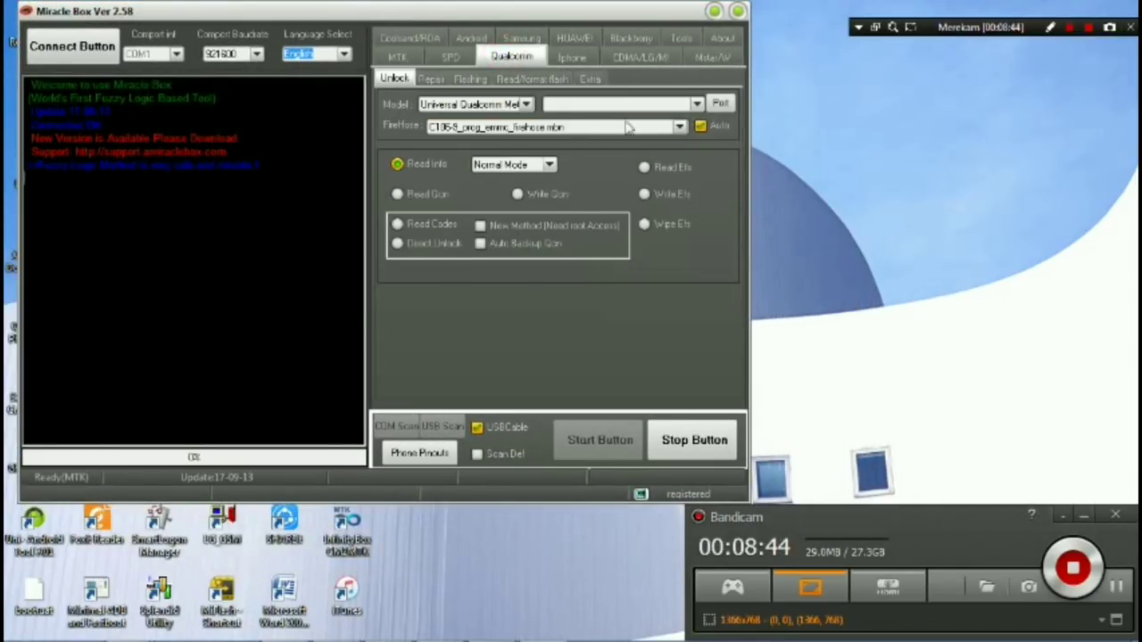
click(679, 128)
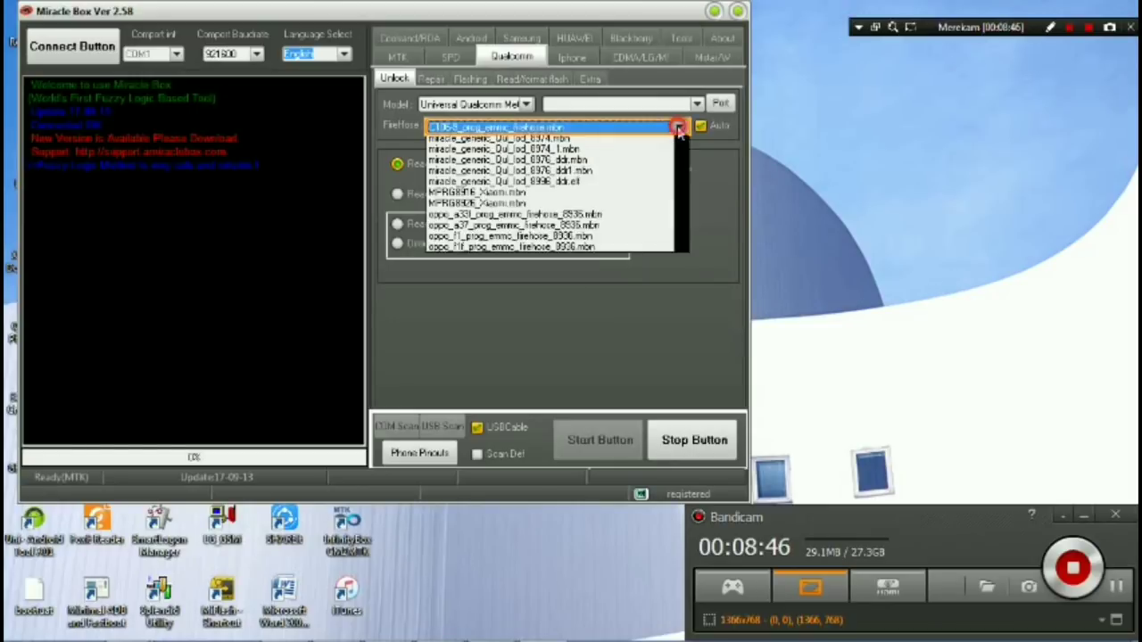
- Look through the Qualcomm FireHose list from the miracle_generic loaders down to the prog_ufs_firehose entries
scroll(622, 178, down, 10)
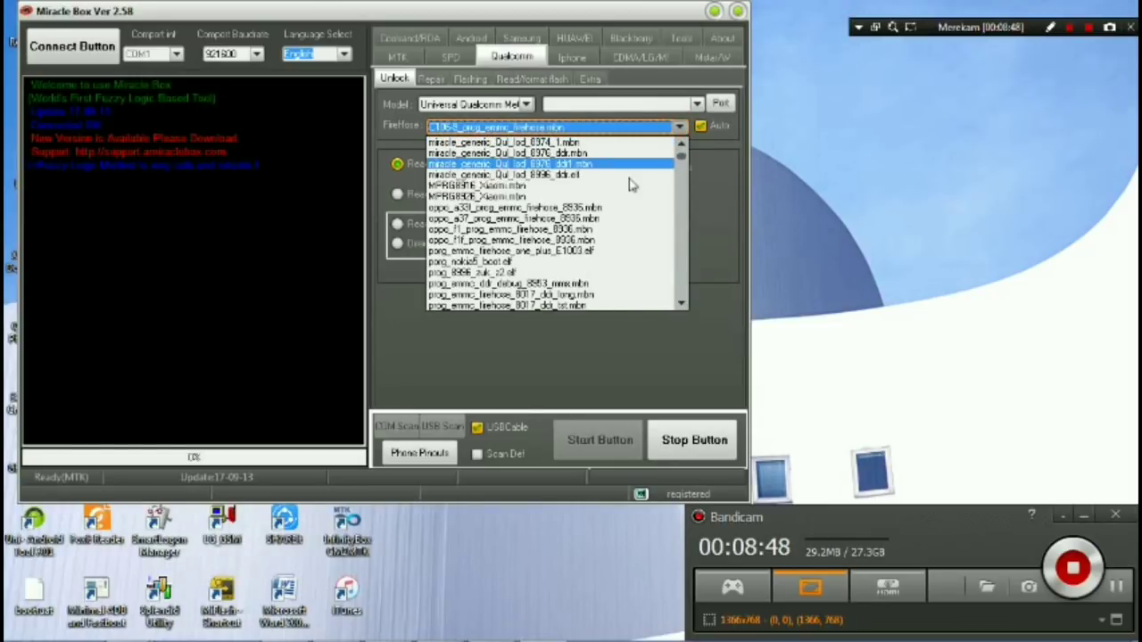
scroll(624, 181, down, 6)
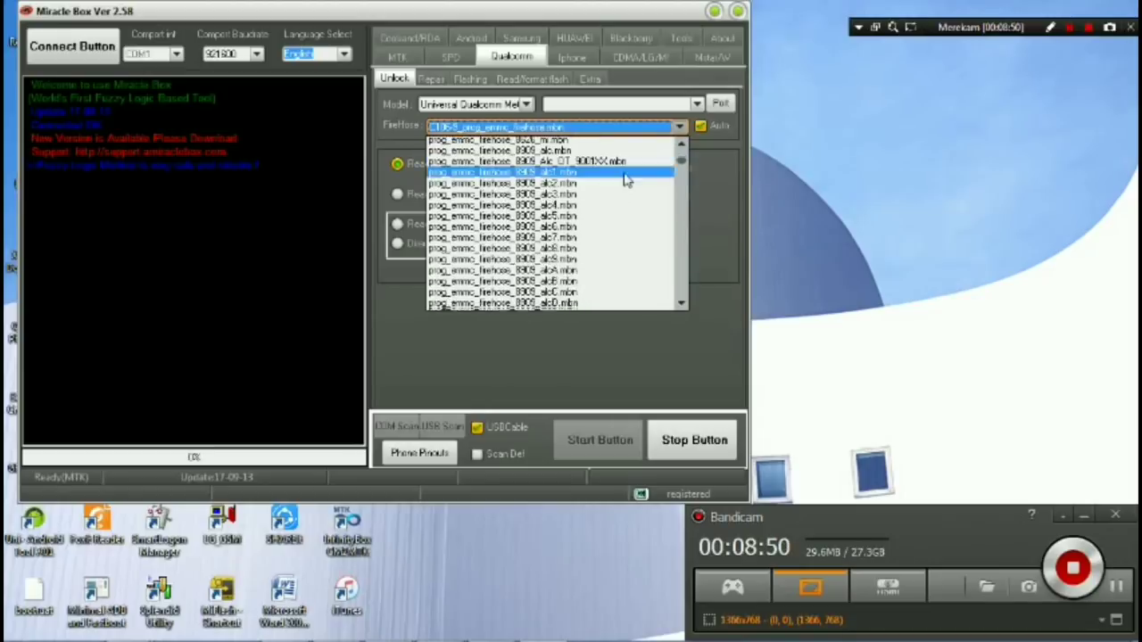
scroll(625, 181, down, 8)
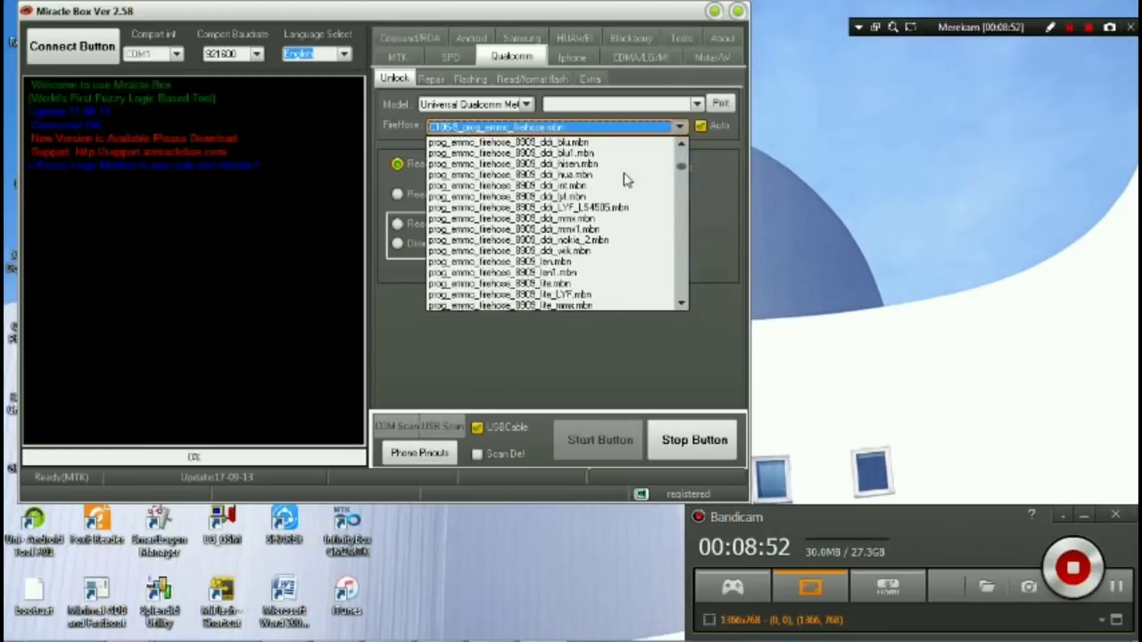
scroll(627, 179, down, 8)
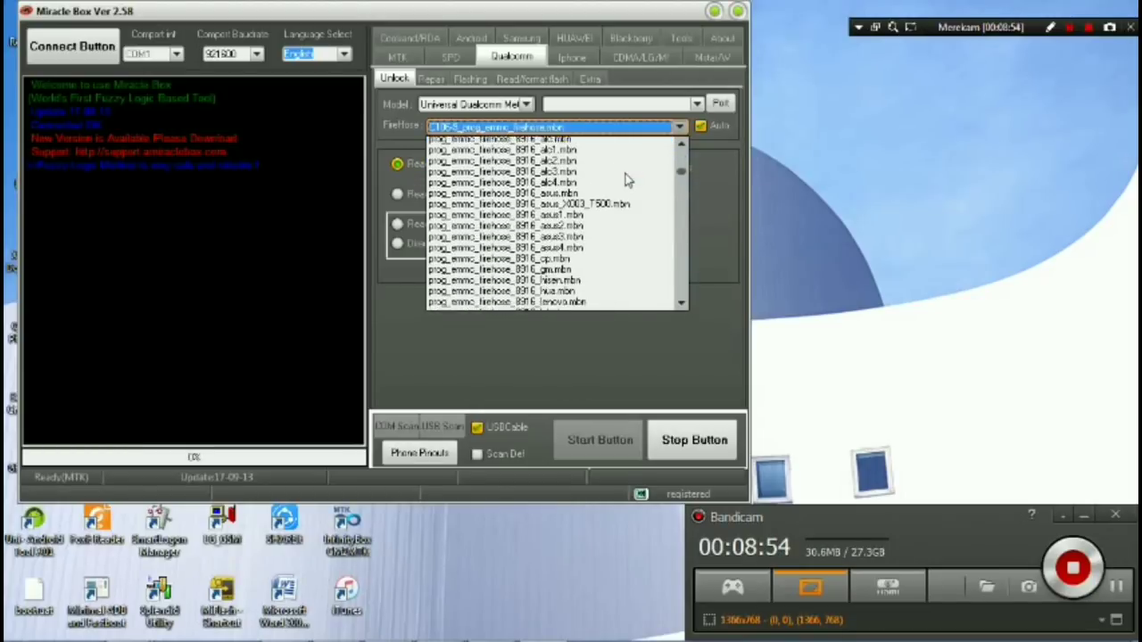
scroll(626, 180, down, 8)
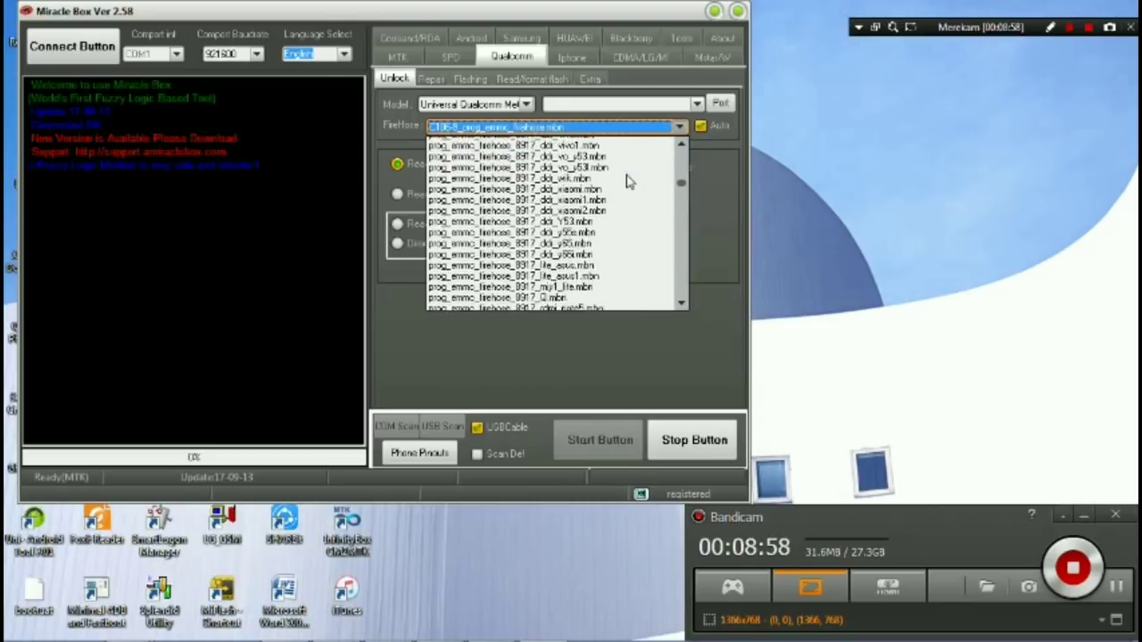
scroll(614, 182, down, 8)
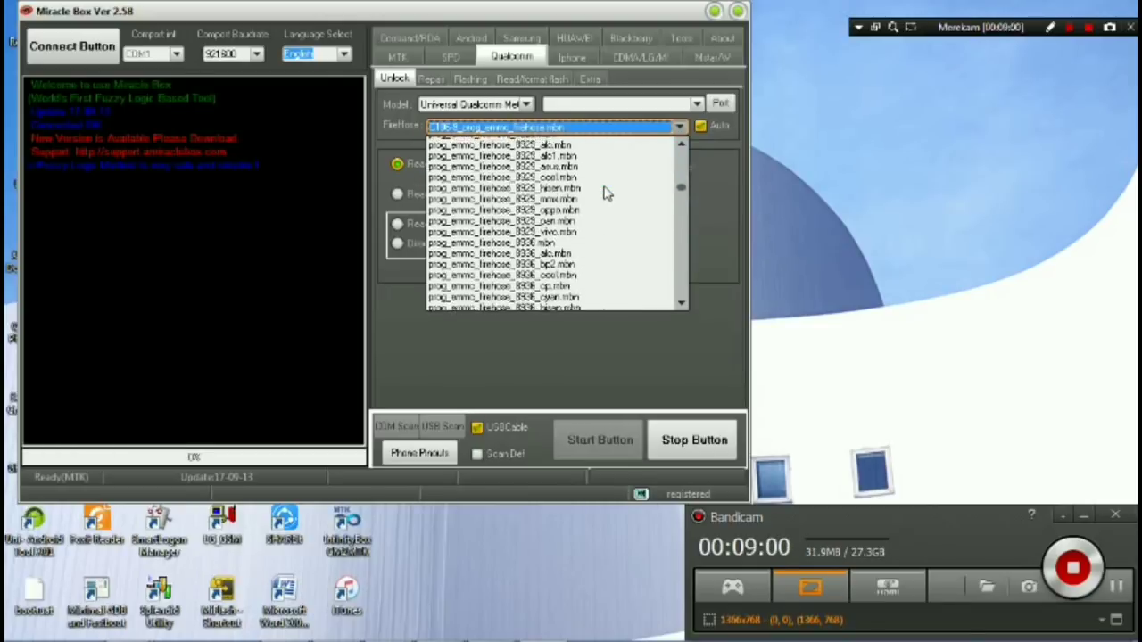
scroll(607, 192, down, 10)
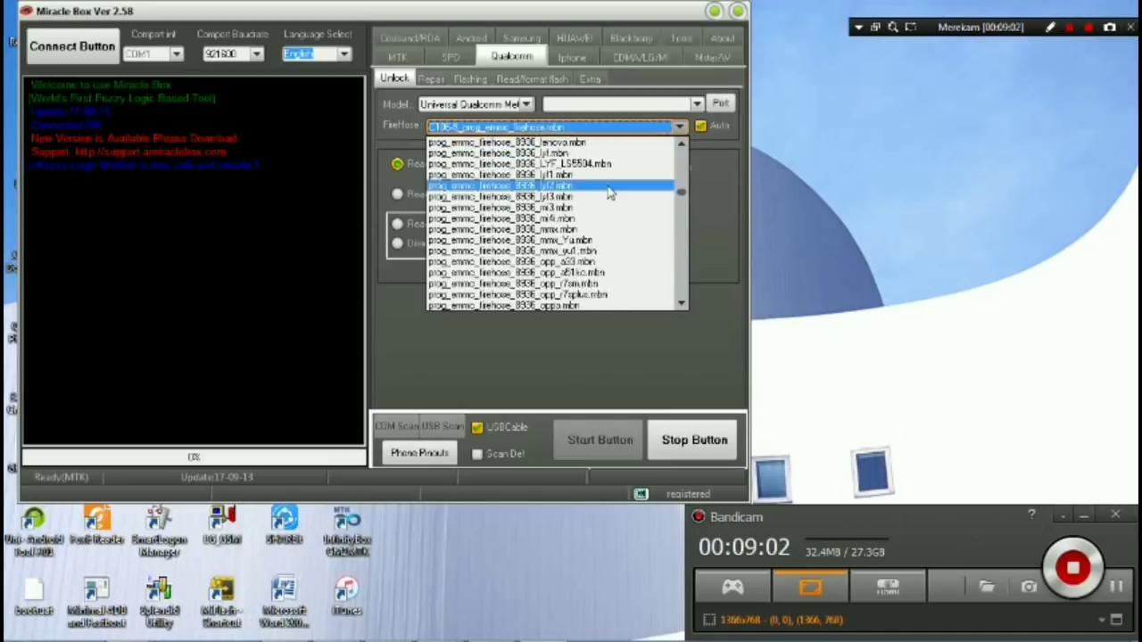
scroll(608, 193, down, 5)
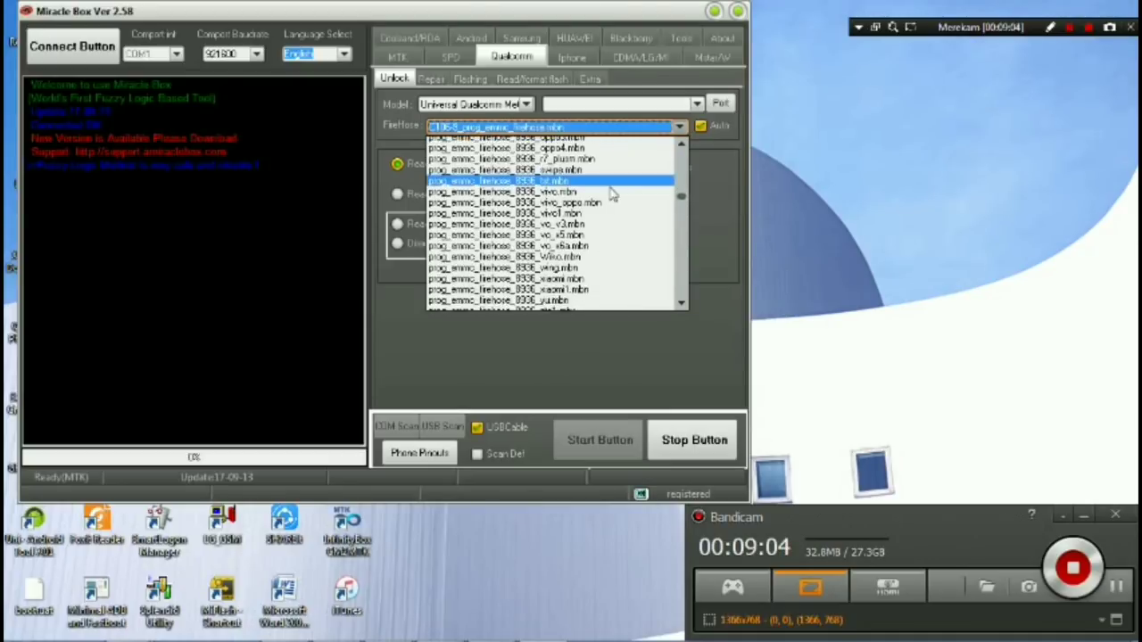
scroll(612, 195, down, 10)
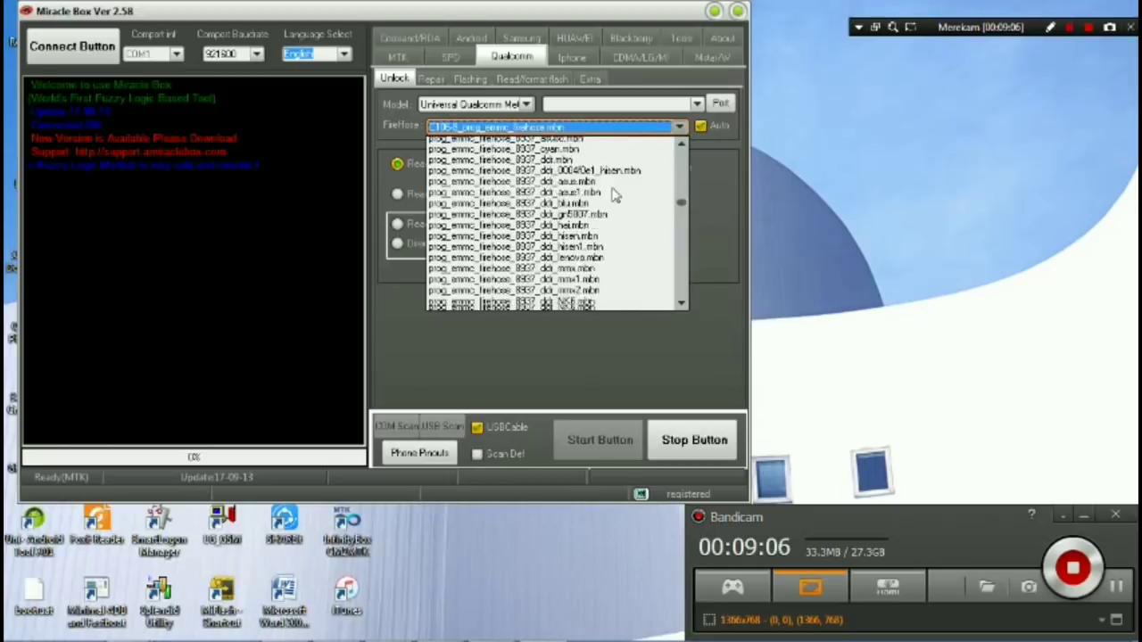
scroll(613, 194, down, 5)
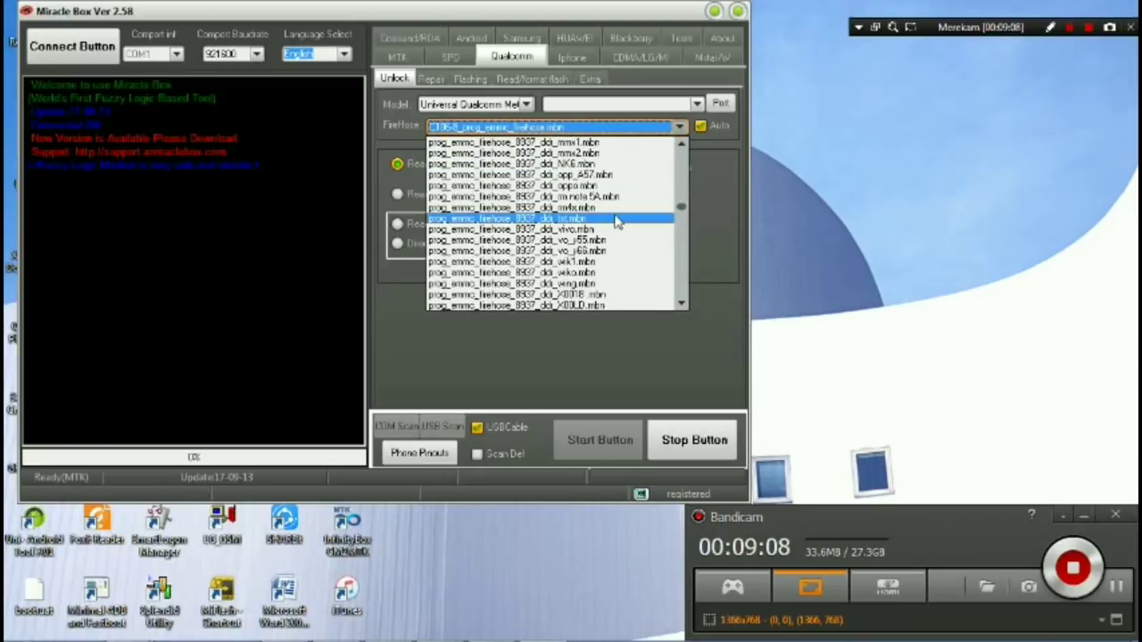
scroll(618, 223, down, 8)
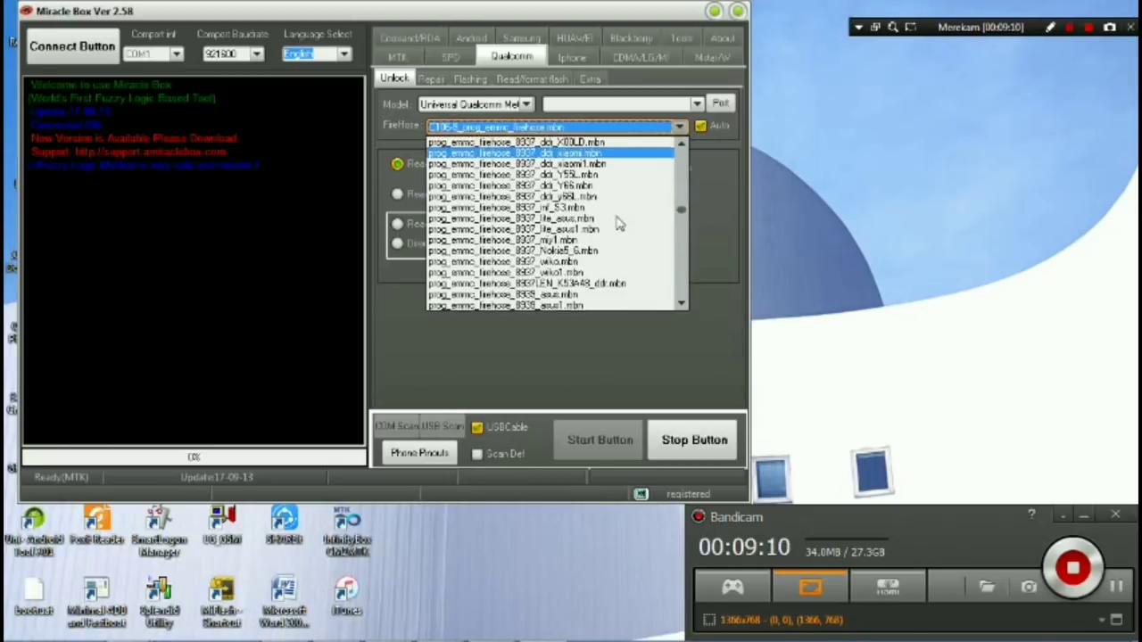
scroll(618, 223, down, 8)
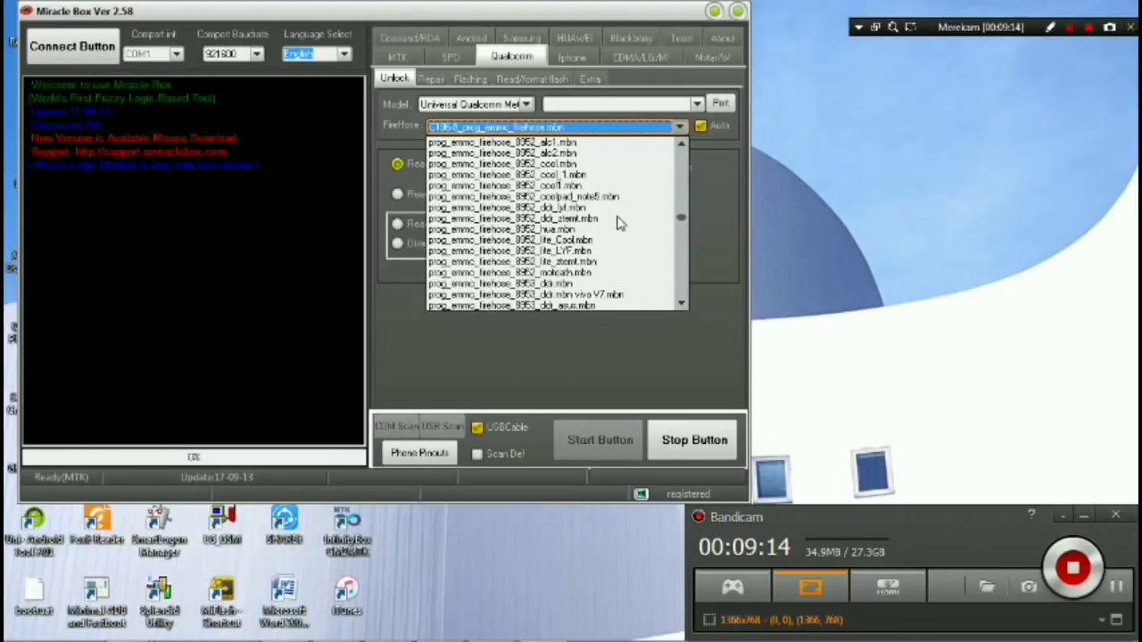
scroll(620, 223, down, 7)
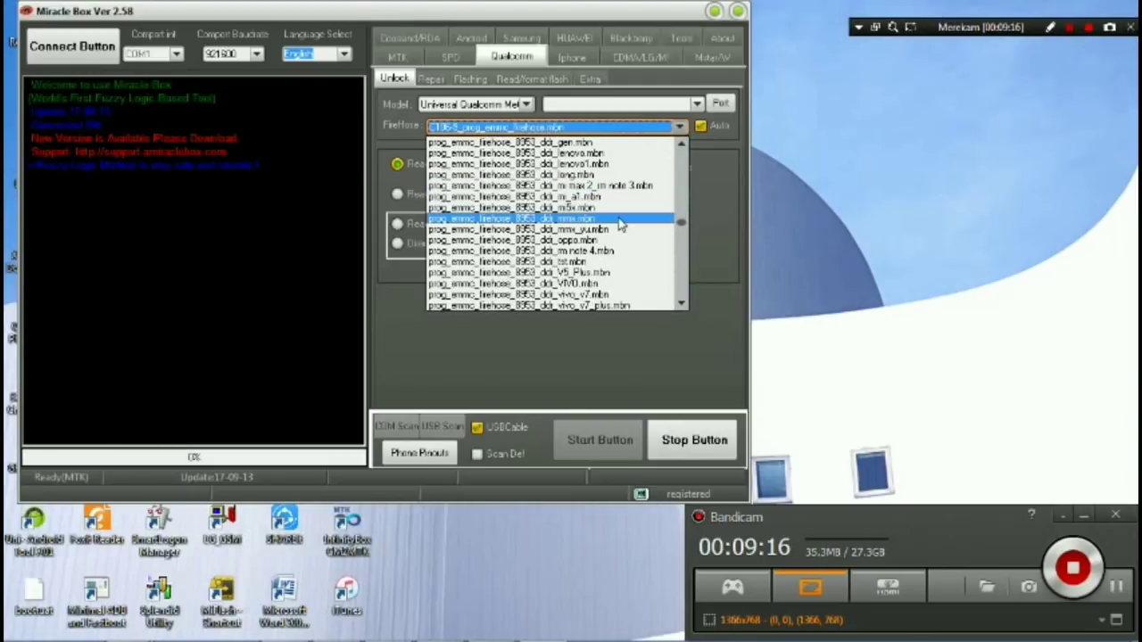
scroll(620, 223, down, 5)
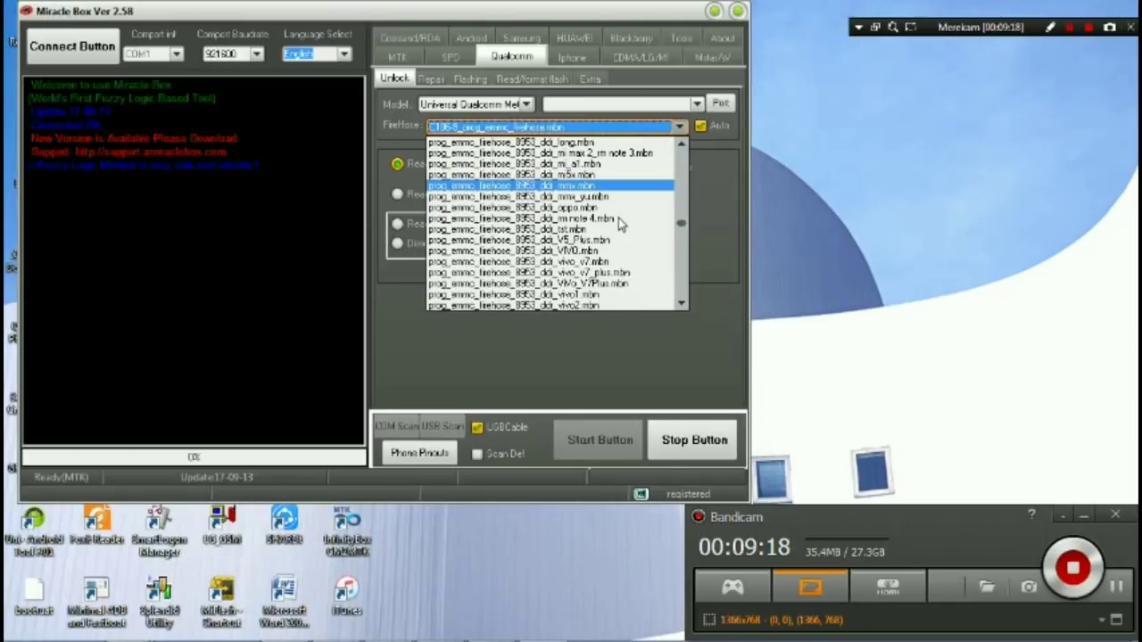
scroll(621, 225, down, 6)
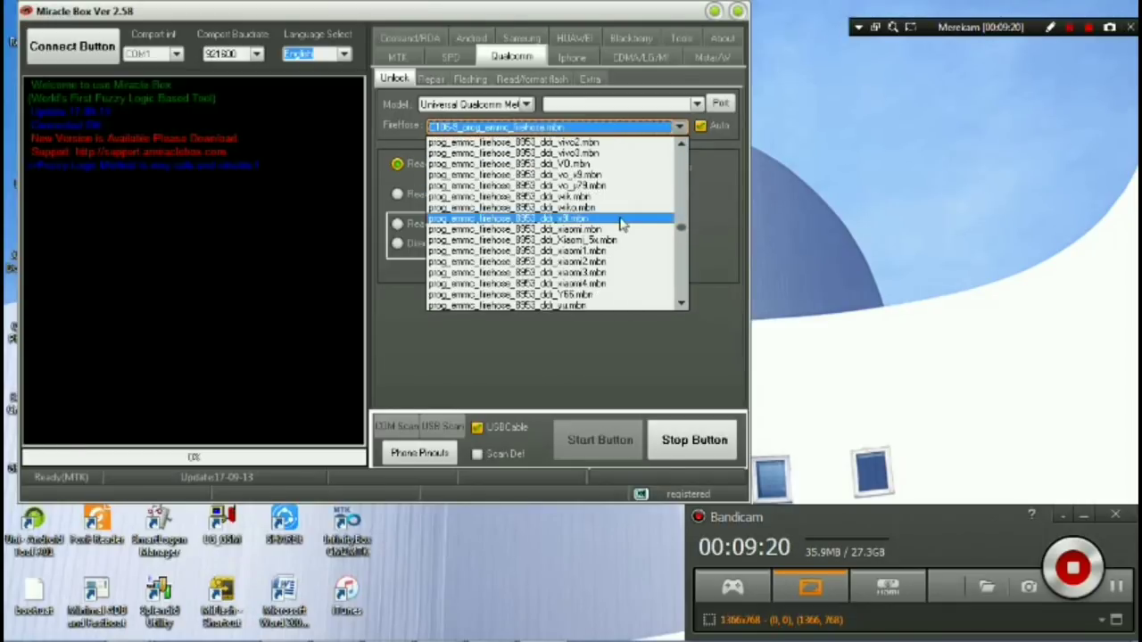
scroll(622, 224, down, 4)
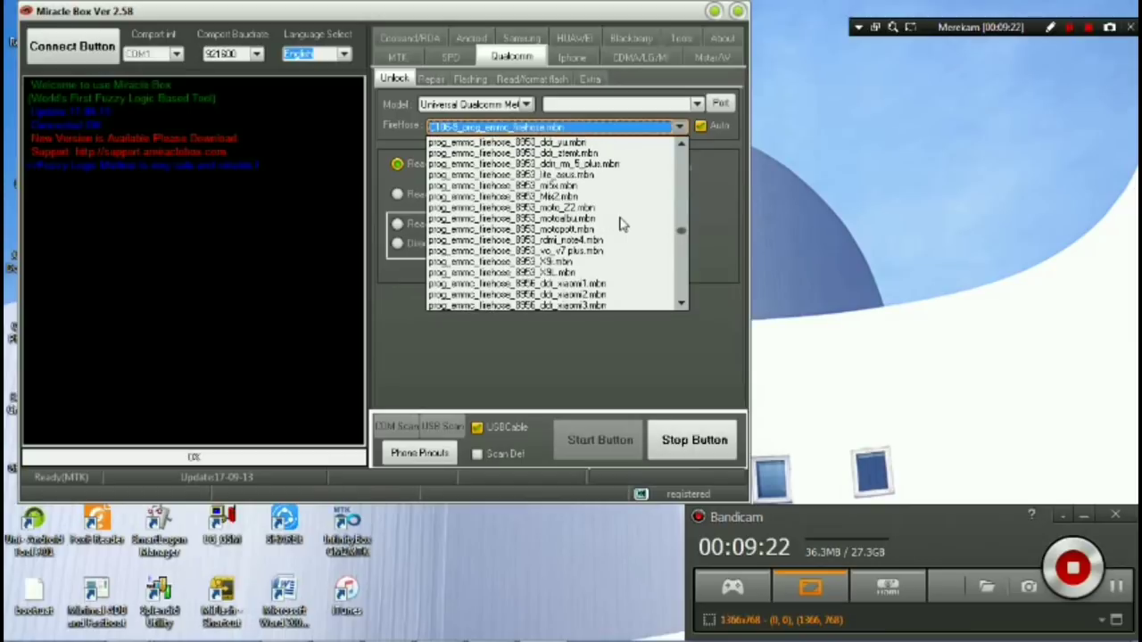
scroll(621, 225, down, 5)
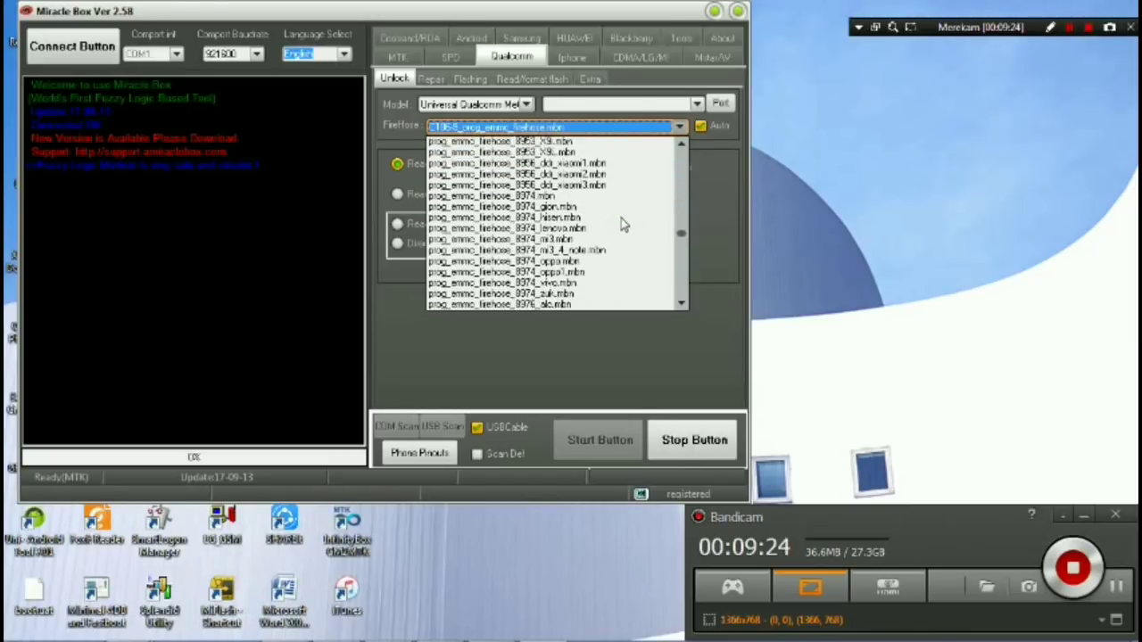
scroll(623, 225, down, 4)
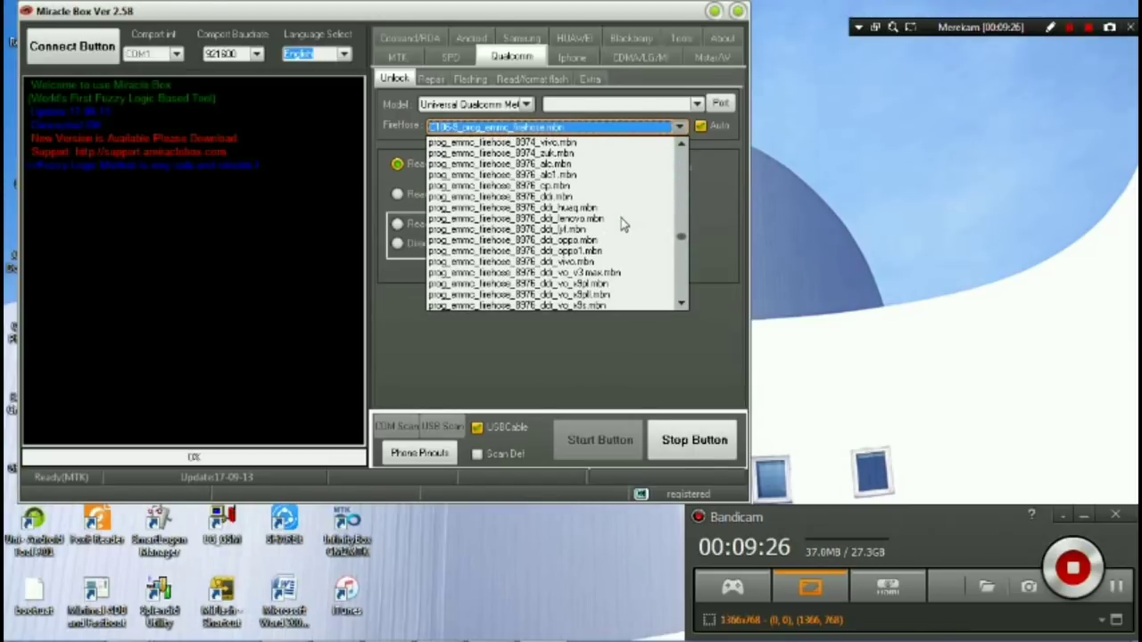
scroll(621, 226, down, 5)
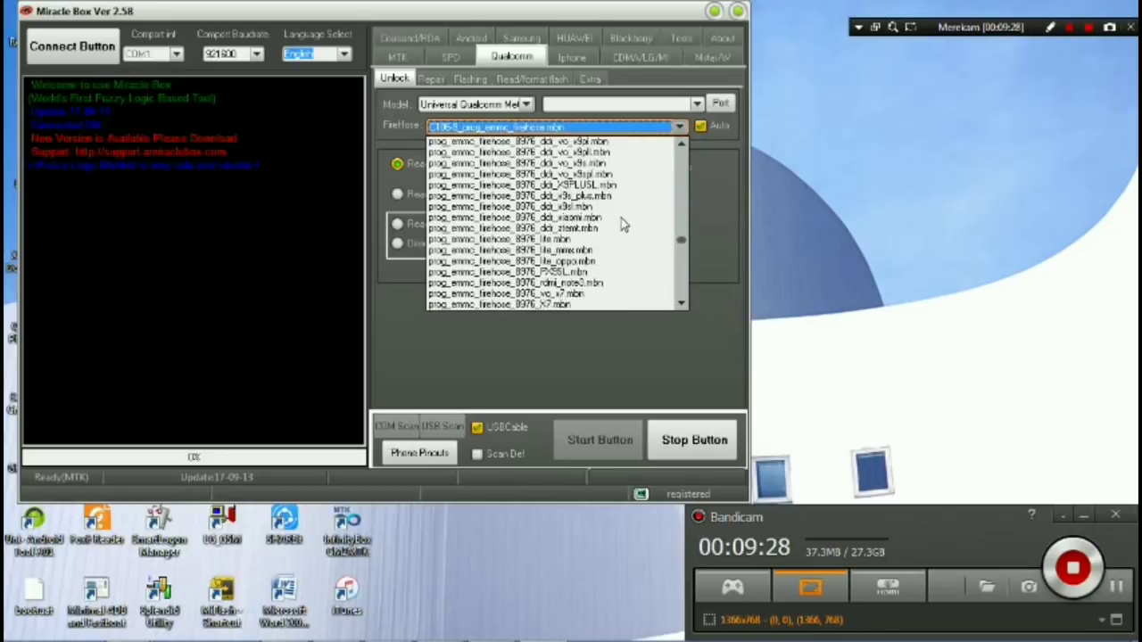
scroll(622, 226, down, 4)
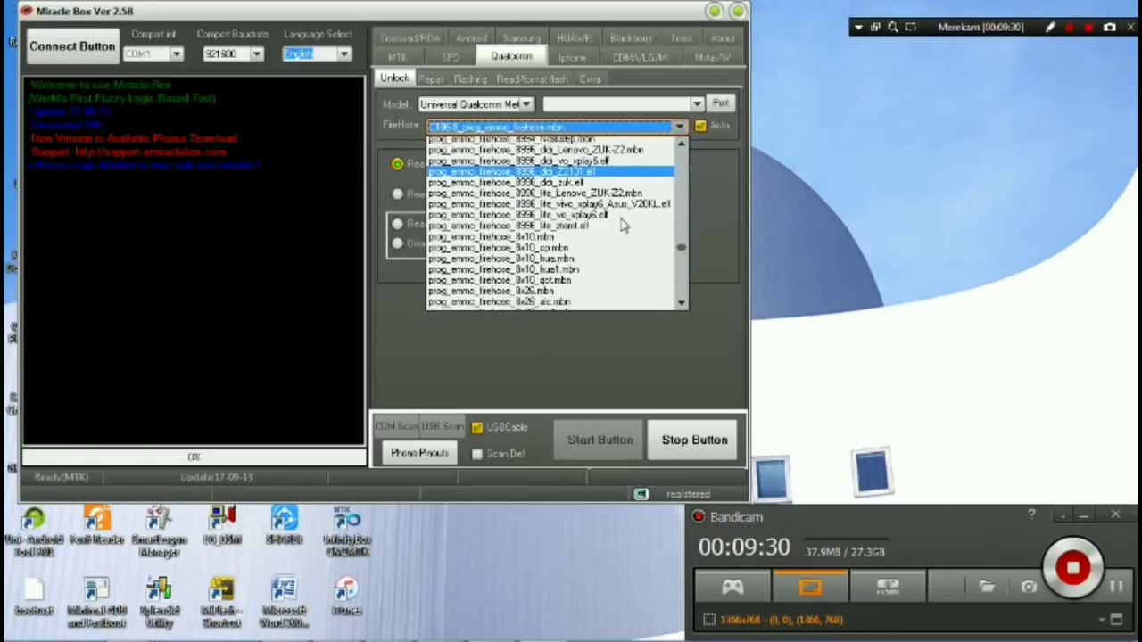
scroll(622, 226, down, 5)
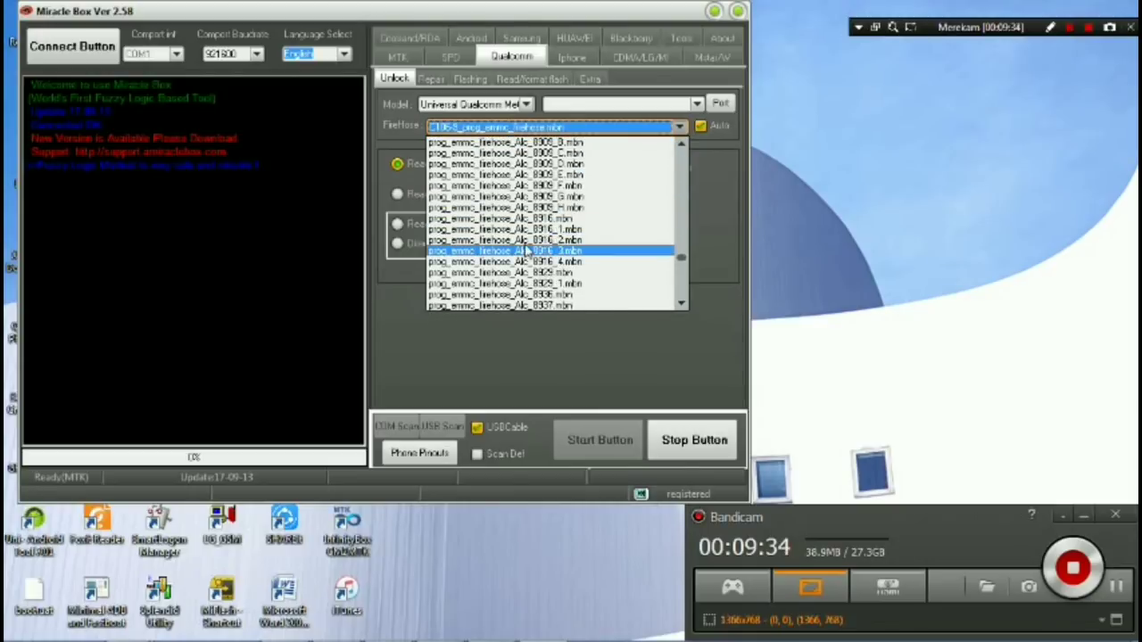
scroll(584, 230, down, 5)
scroll(535, 246, down, 8)
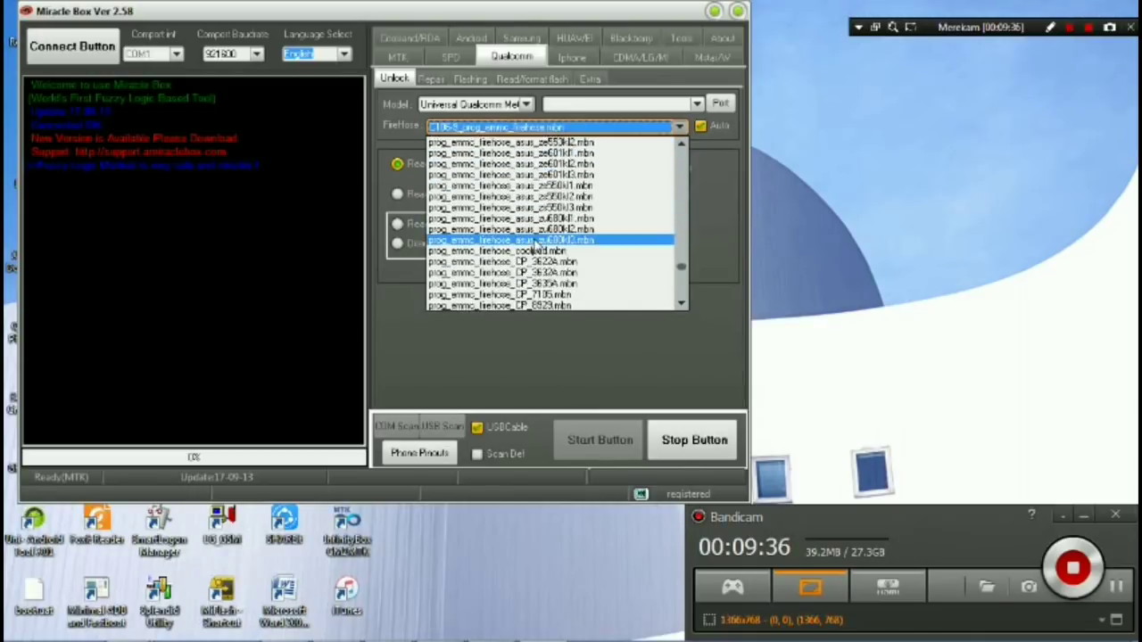
scroll(539, 239, down, 3)
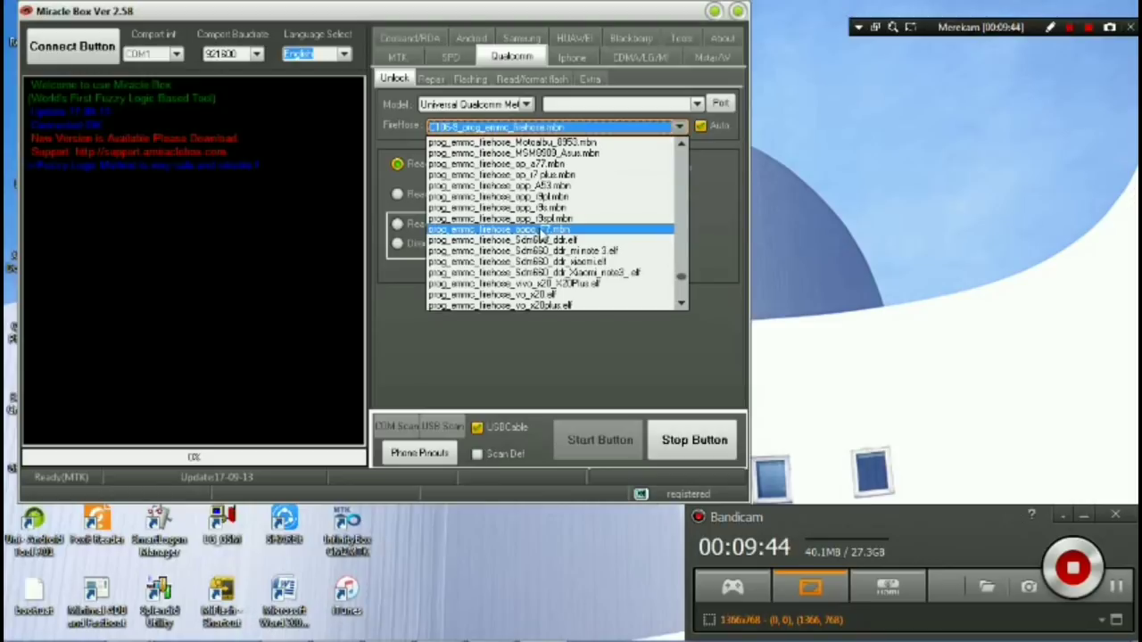
scroll(541, 230, down, 5)
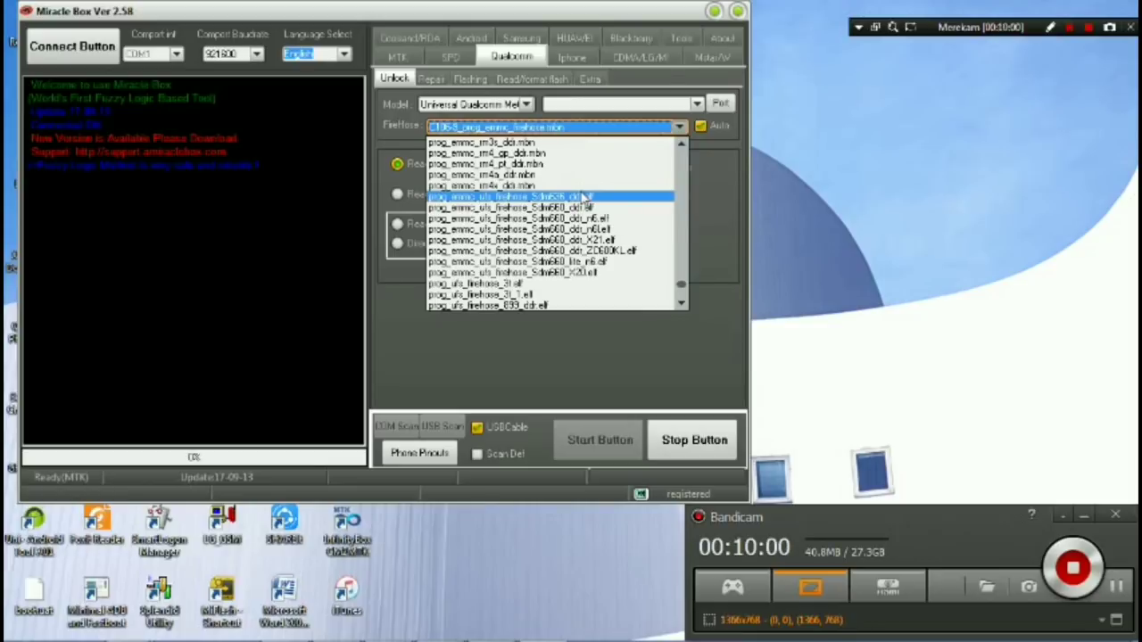
mouse_move(336, 624)
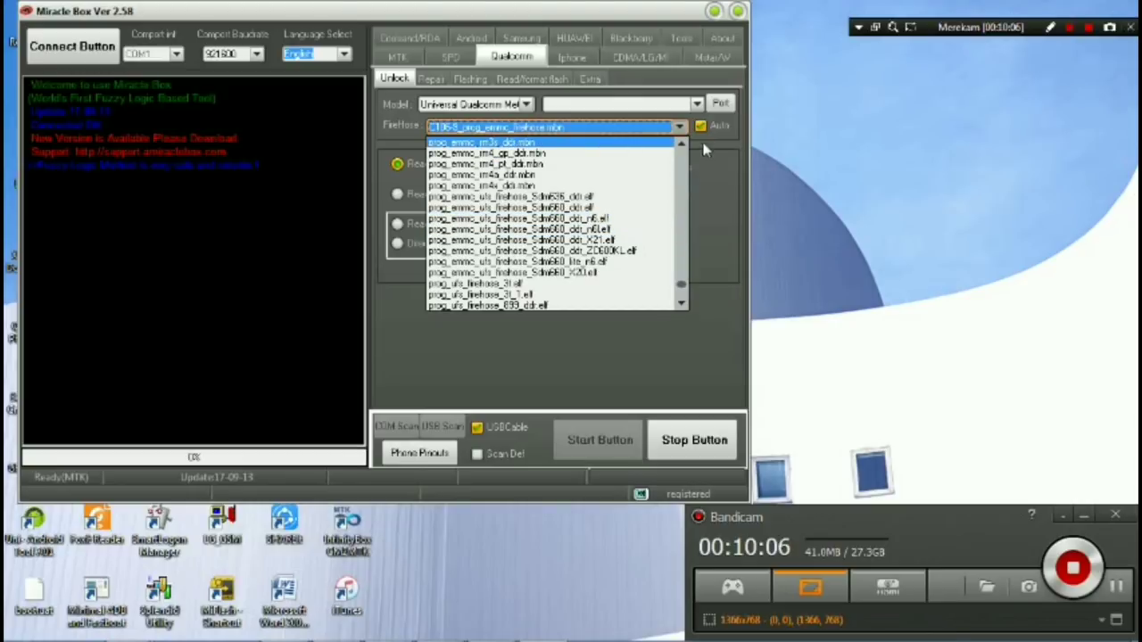
- Collapse the FireHose list without picking a loader and close Miracle Box, confirming the exit
click(680, 130)
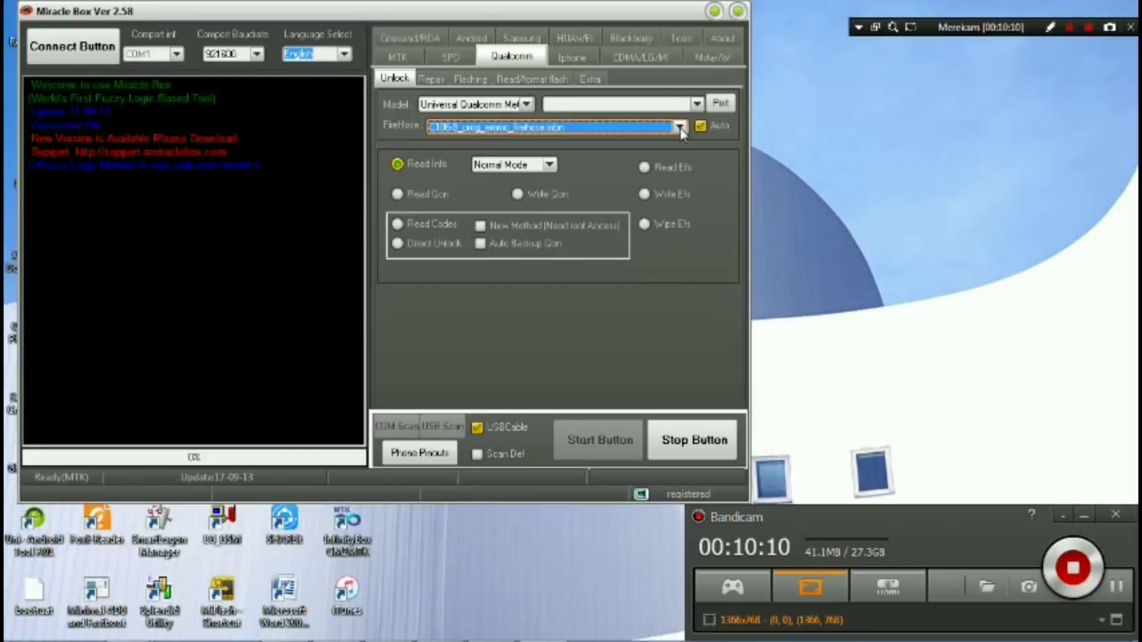
click(738, 11)
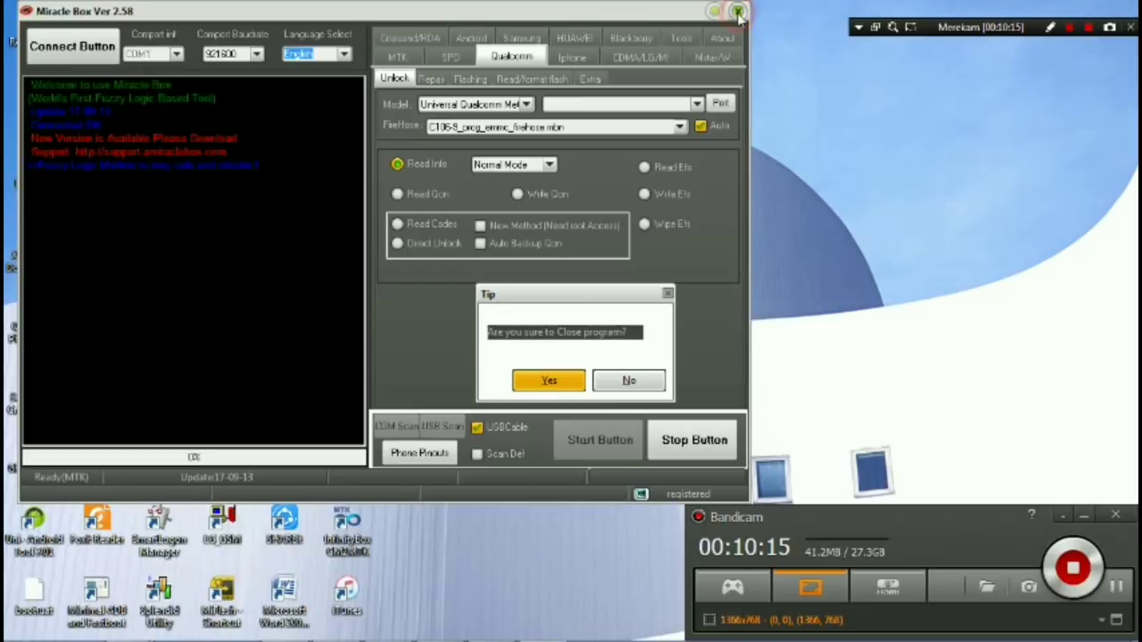
click(552, 382)
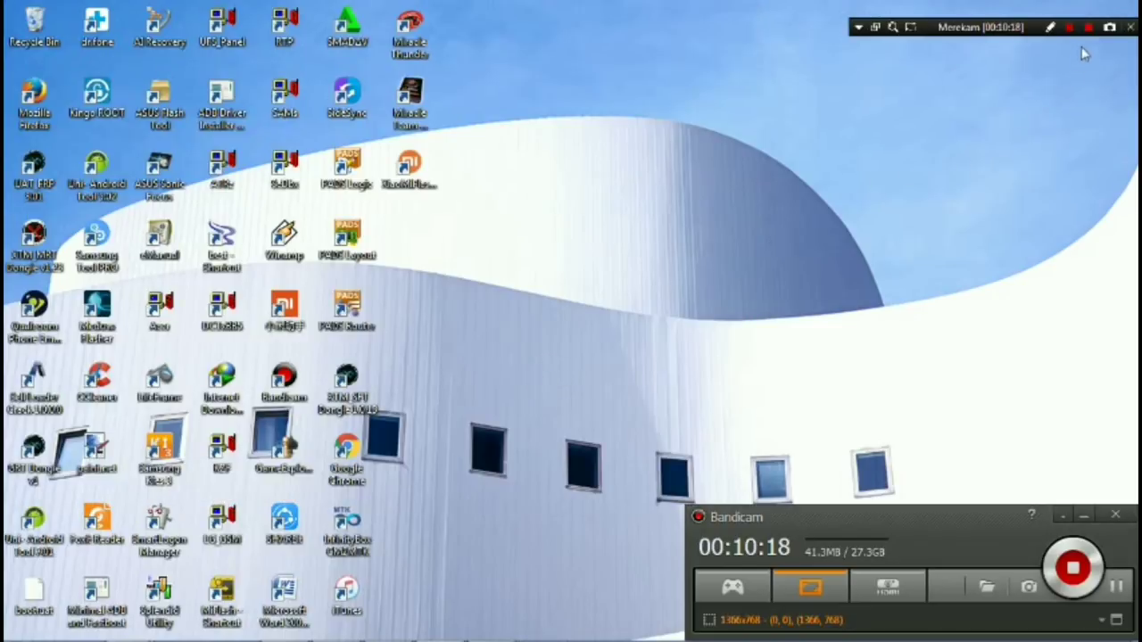